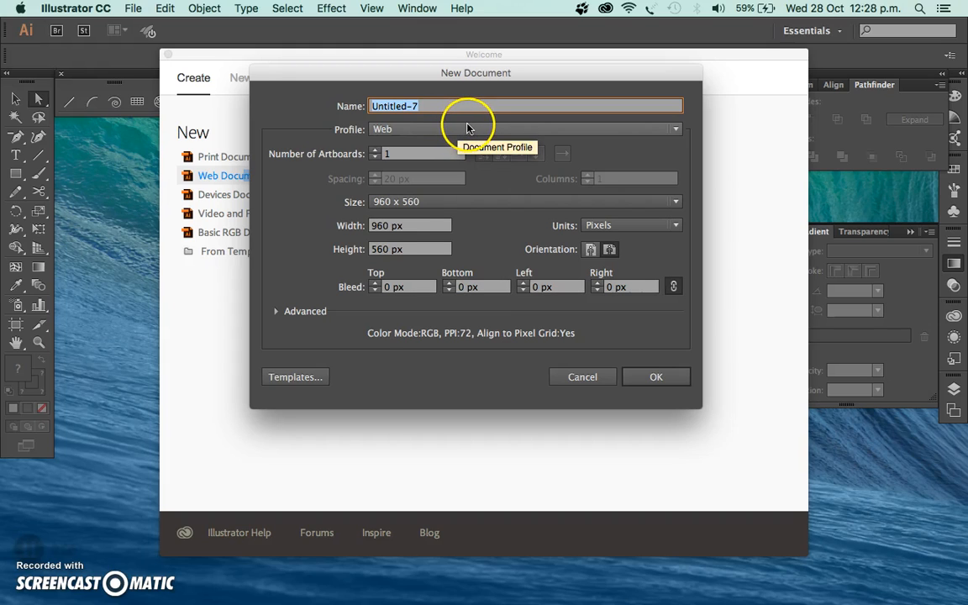
Create the new web document with a width of 600 px and a height of 600 px.
{"action": "left_click", "coordinate": [386, 225]}
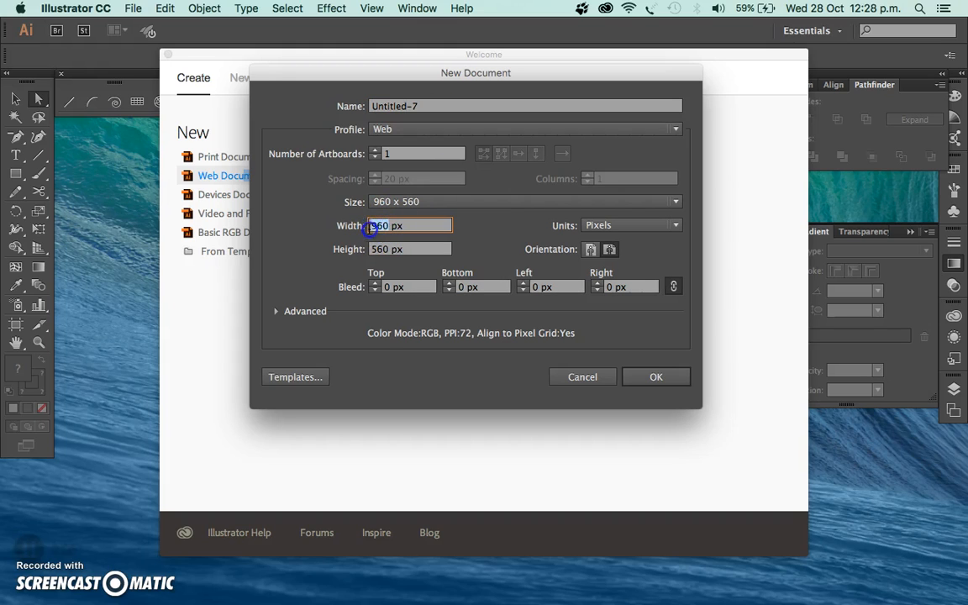
{"action": "type", "text": "6"}
{"action": "left_click", "coordinate": [383, 248]}
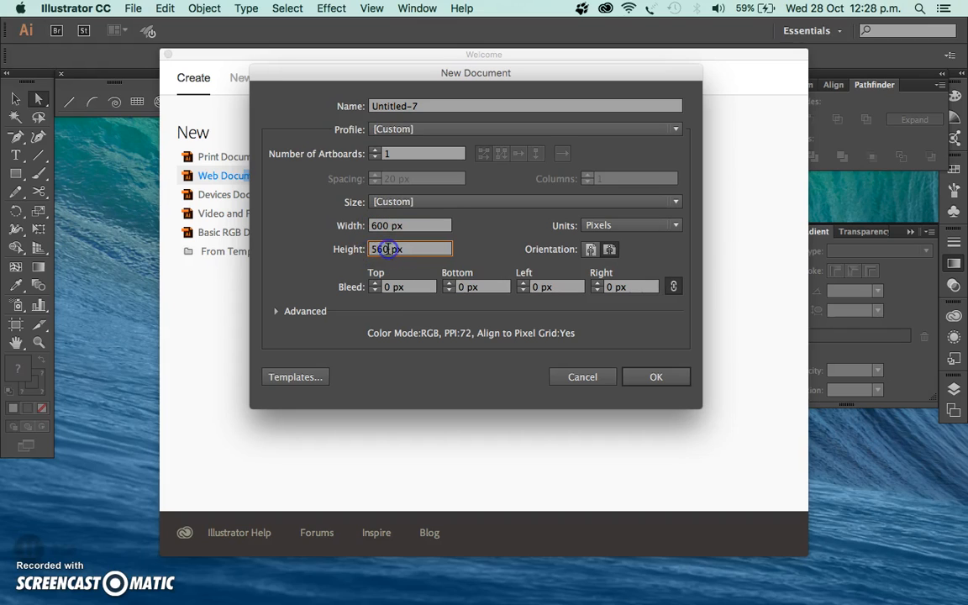
{"action": "type", "text": "600"}
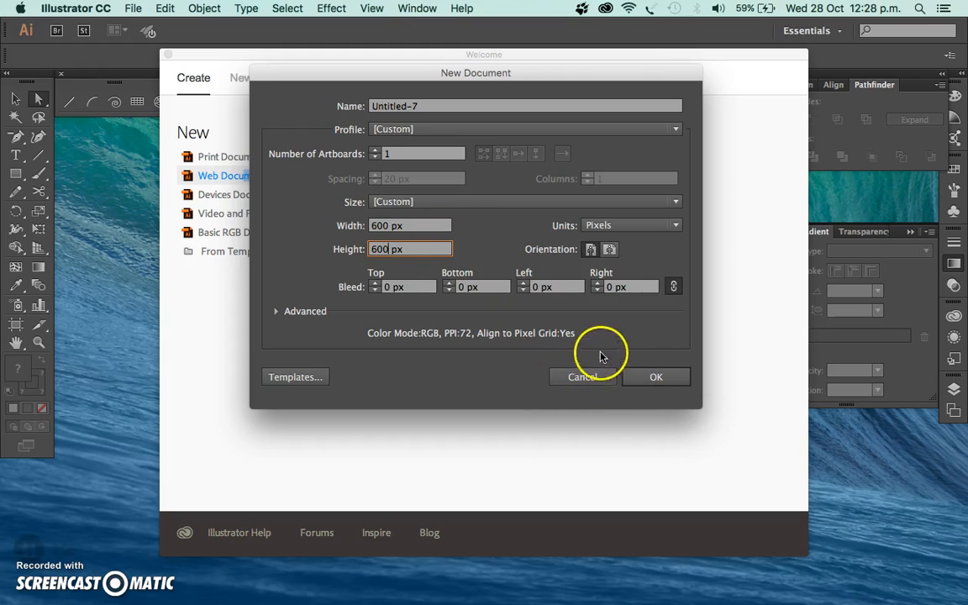
{"action": "left_click", "coordinate": [675, 380]}
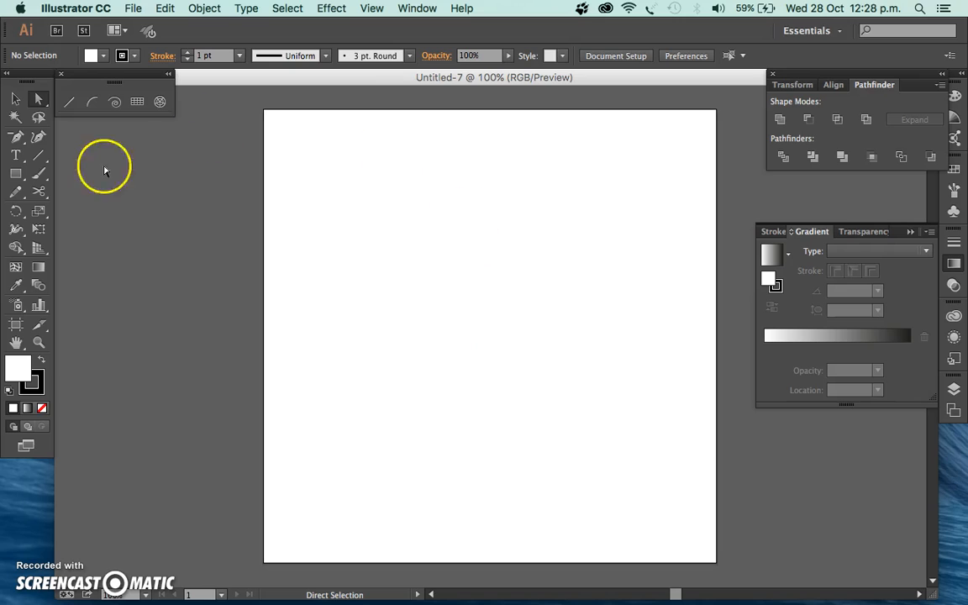
Choose the Rounded Rectangle tool and set the fill colour to a medium-dark green.
{"action": "left_click", "coordinate": [16, 175]}
{"action": "left_click_drag", "start_coordinate": [26, 182], "coordinate": [89, 196]}
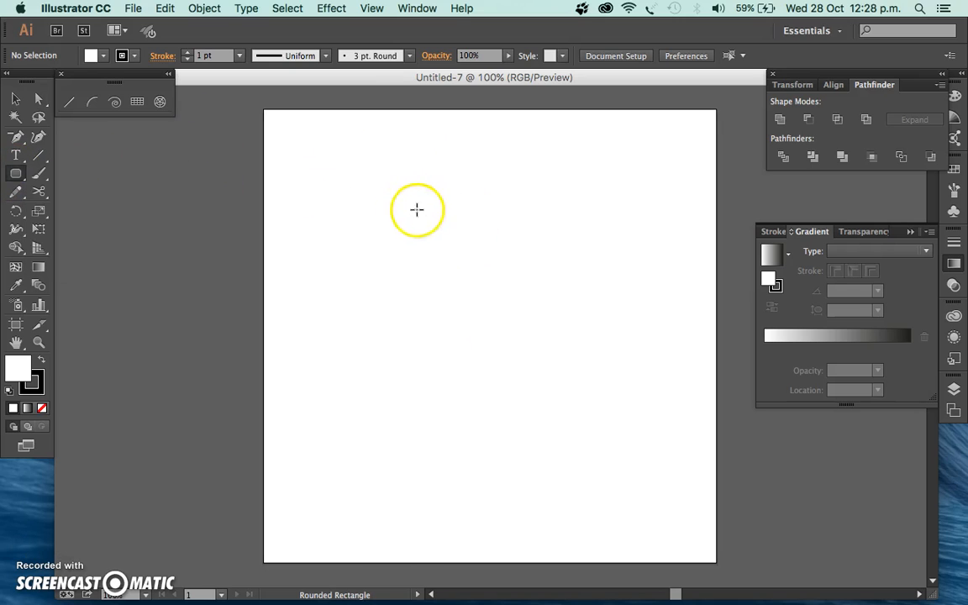
{"action": "left_click", "coordinate": [28, 367]}
{"action": "left_click", "coordinate": [28, 368]}
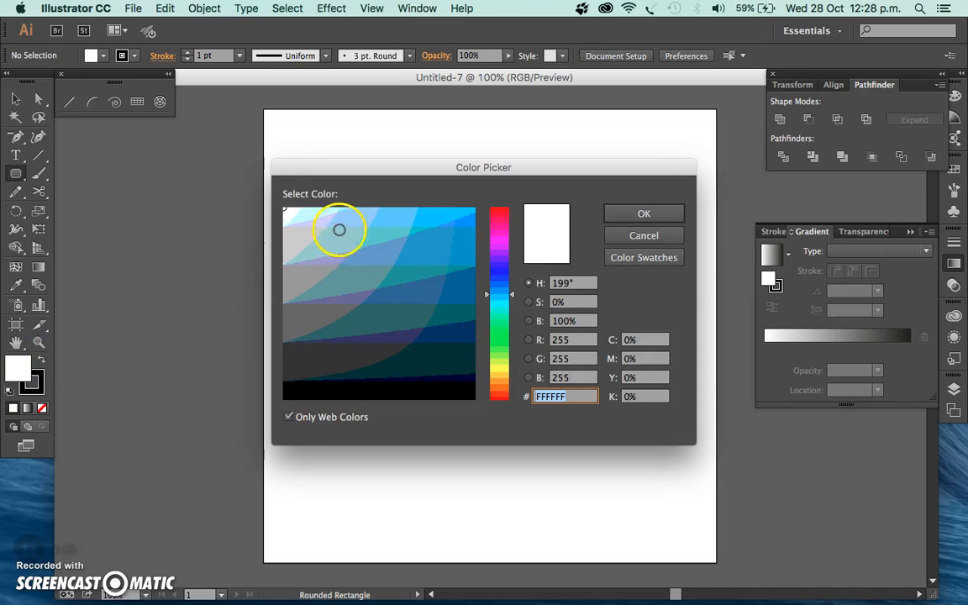
{"action": "left_click", "coordinate": [503, 332]}
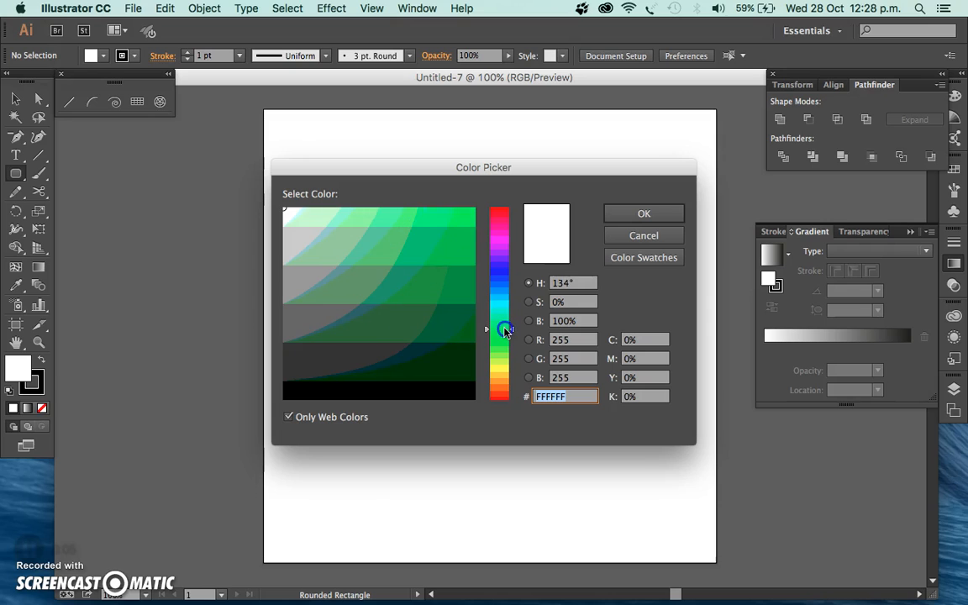
{"action": "left_click", "coordinate": [440, 254]}
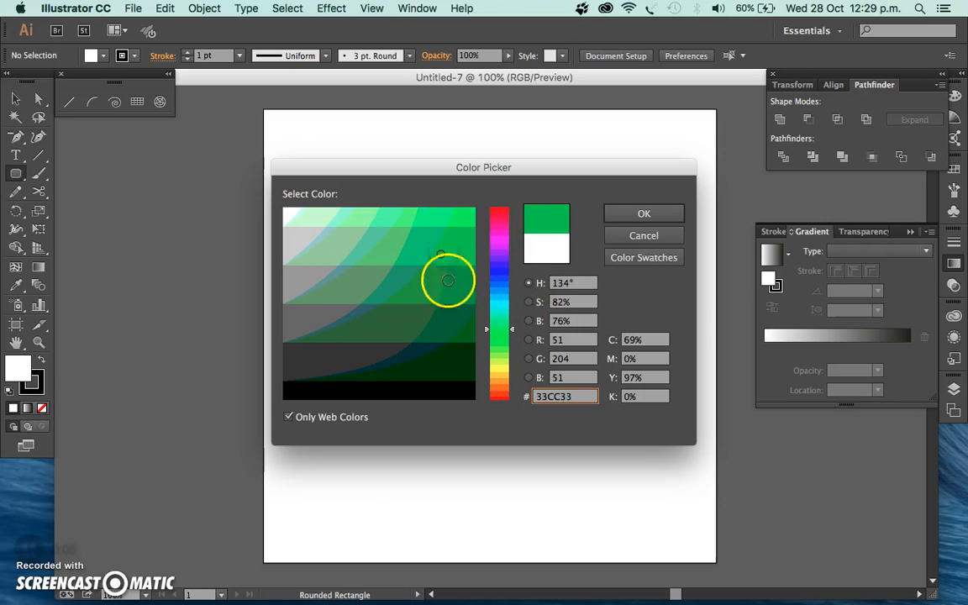
{"action": "left_click", "coordinate": [428, 289]}
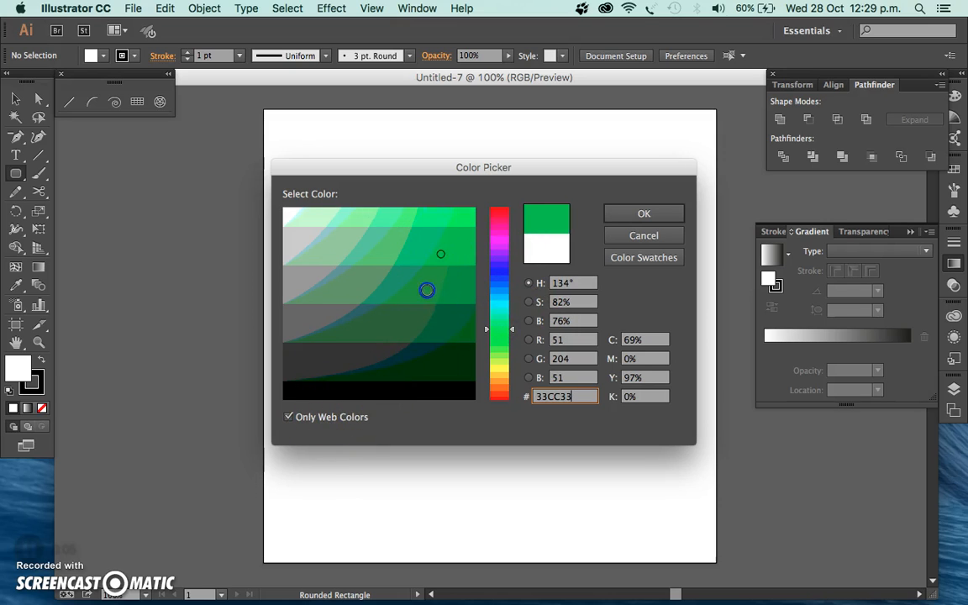
{"action": "left_click", "coordinate": [634, 215]}
Draw a rounded rectangle with equal sides in the upper-left part of the artboard.
{"action": "left_click_drag", "start_coordinate": [304, 163], "coordinate": [508, 336]}
{"action": "key", "text": "shift"}
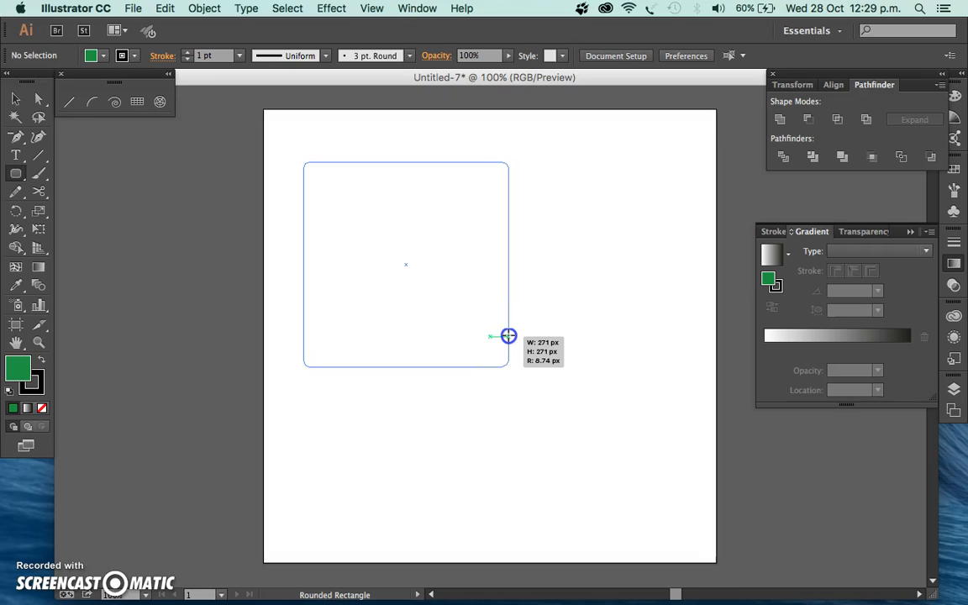
{"action": "left_click_drag", "start_coordinate": [508, 336], "coordinate": [508, 336]}
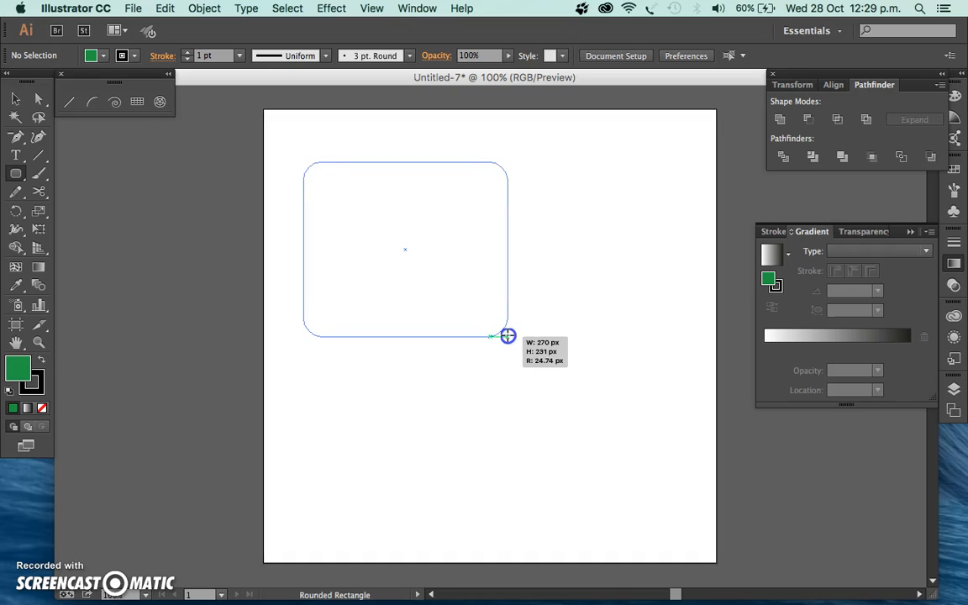
{"action": "left_click_drag", "start_coordinate": [508, 337], "coordinate": [551, 348]}
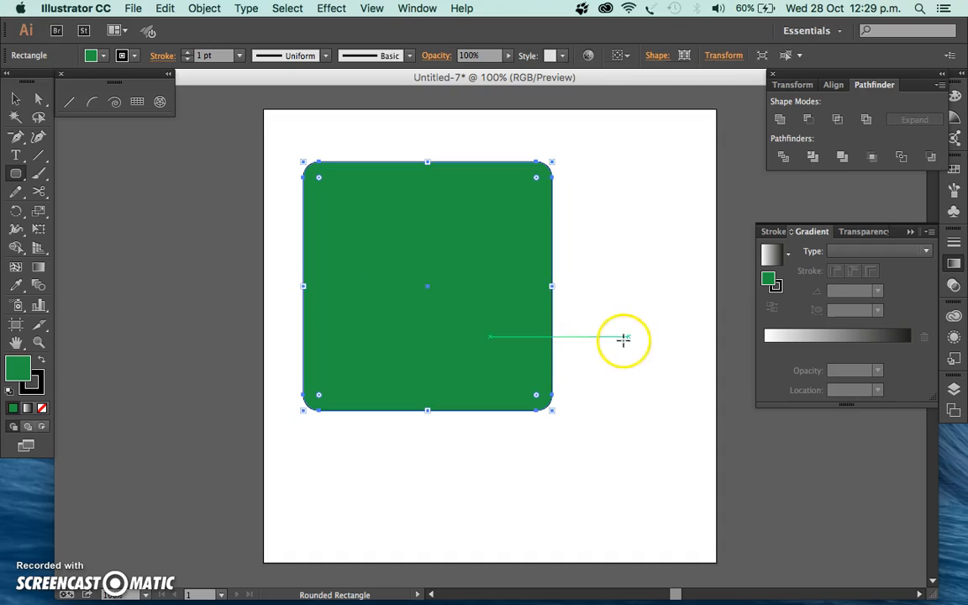
Give the rounded square a linear gradient fill from white to the green fill colour.
{"action": "left_click", "coordinate": [15, 98]}
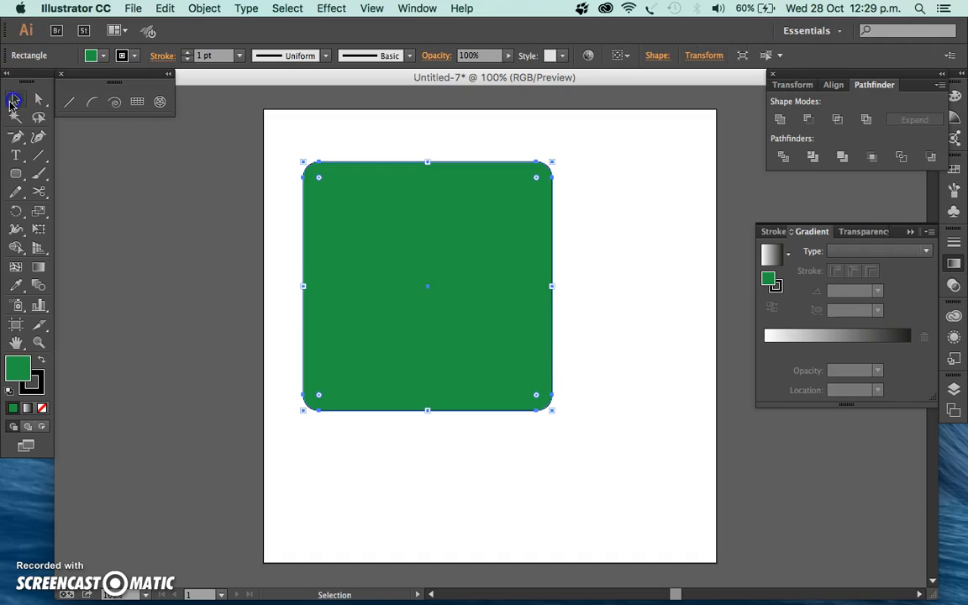
{"action": "left_click", "coordinate": [409, 450]}
{"action": "left_click", "coordinate": [500, 252]}
{"action": "left_click", "coordinate": [955, 265]}
{"action": "left_click", "coordinate": [956, 266]}
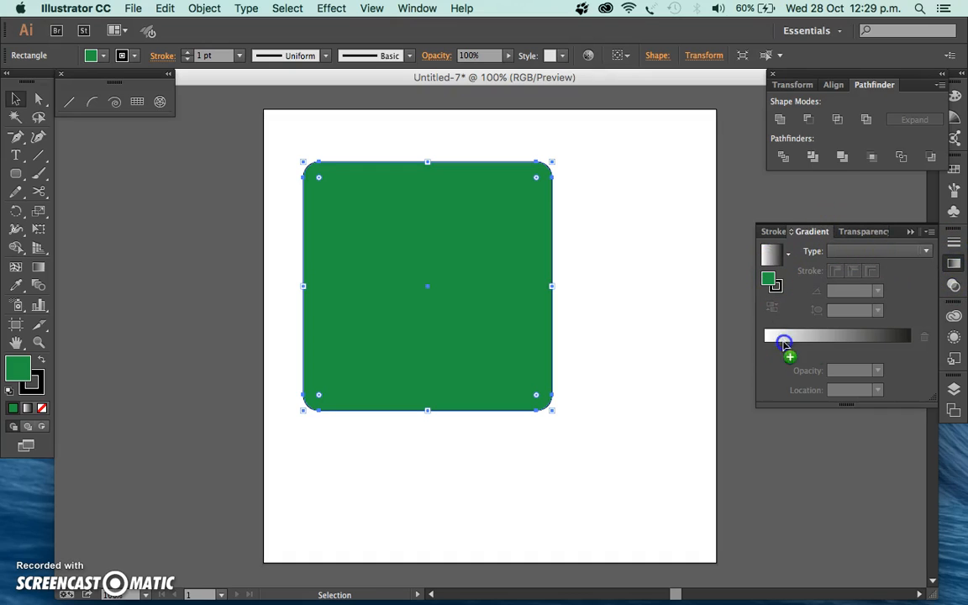
{"action": "left_click", "coordinate": [912, 345]}
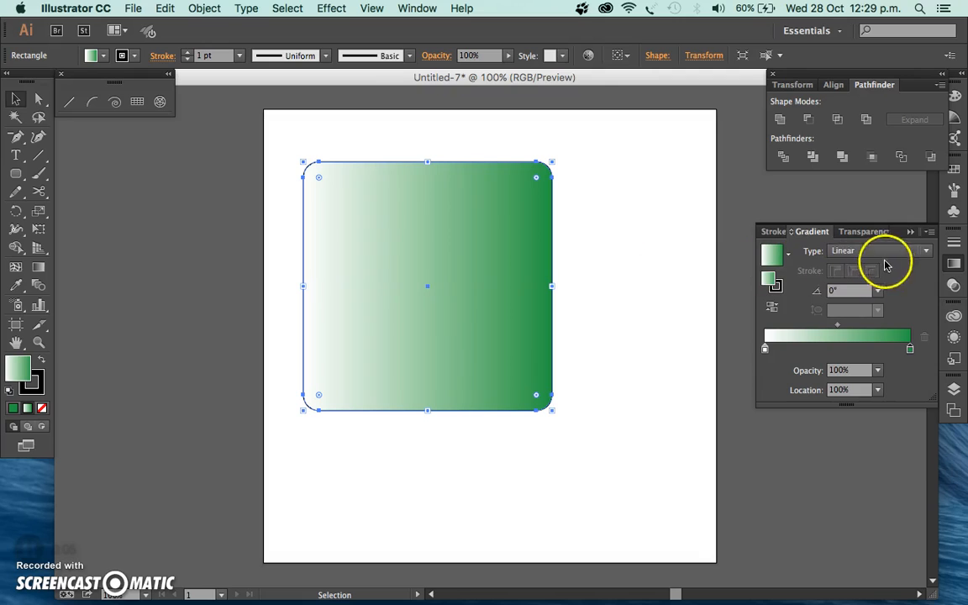
Try the fill gradient at angles of -60° and -90°, and settle on 90°.
{"action": "left_click", "coordinate": [878, 290]}
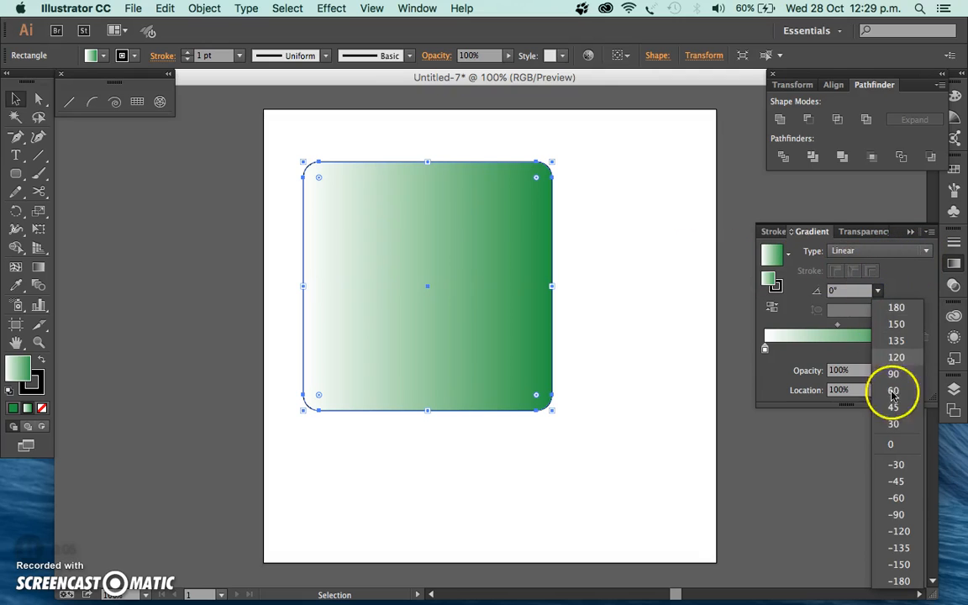
{"action": "left_click", "coordinate": [896, 498]}
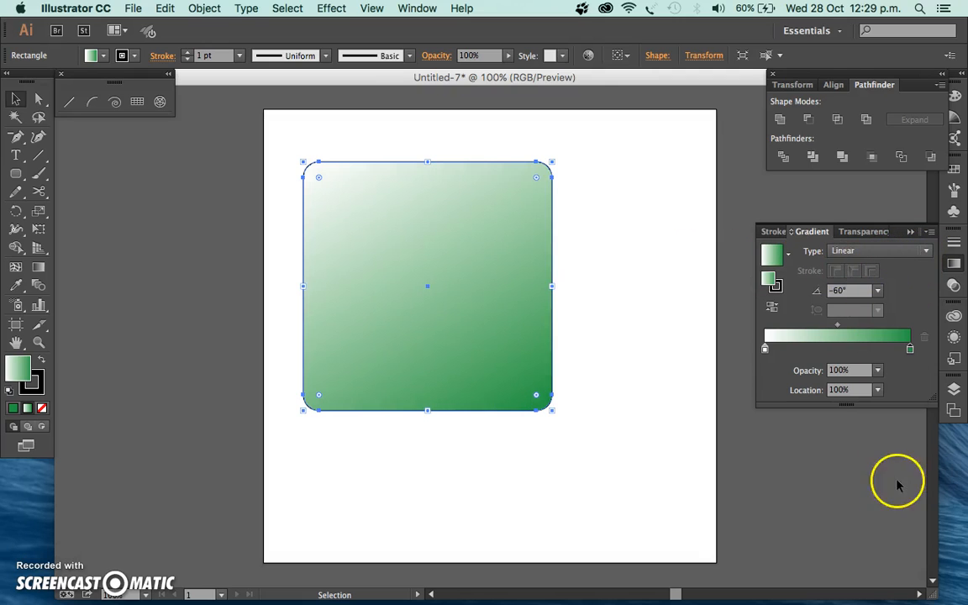
{"action": "left_click", "coordinate": [878, 290]}
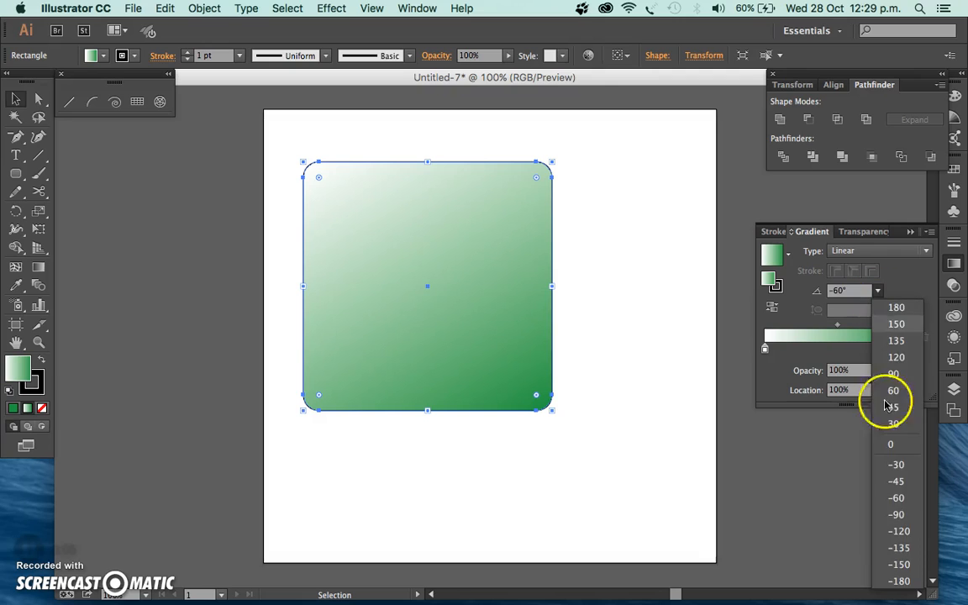
{"action": "left_click", "coordinate": [899, 514]}
{"action": "left_click", "coordinate": [878, 290]}
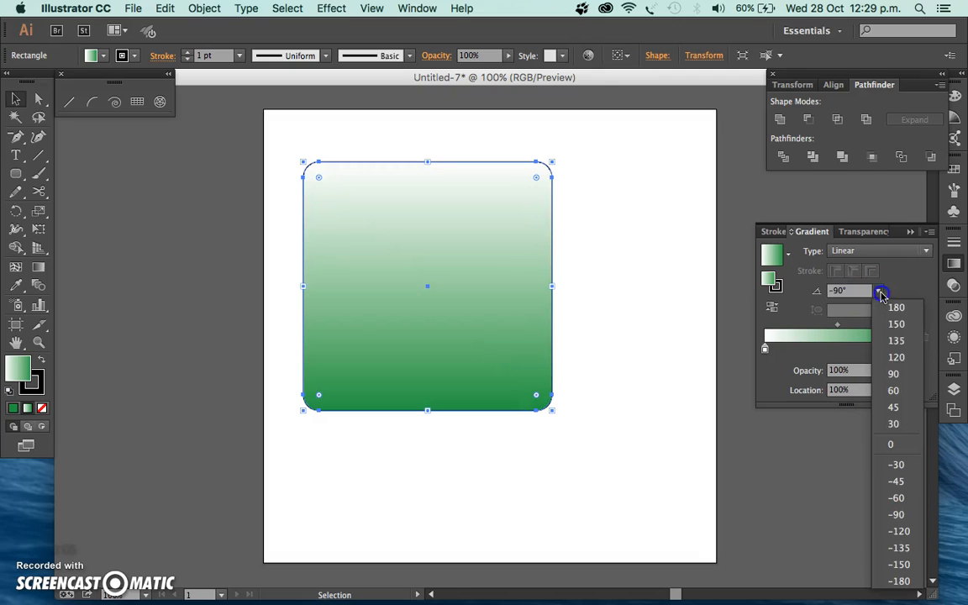
{"action": "left_click", "coordinate": [897, 371]}
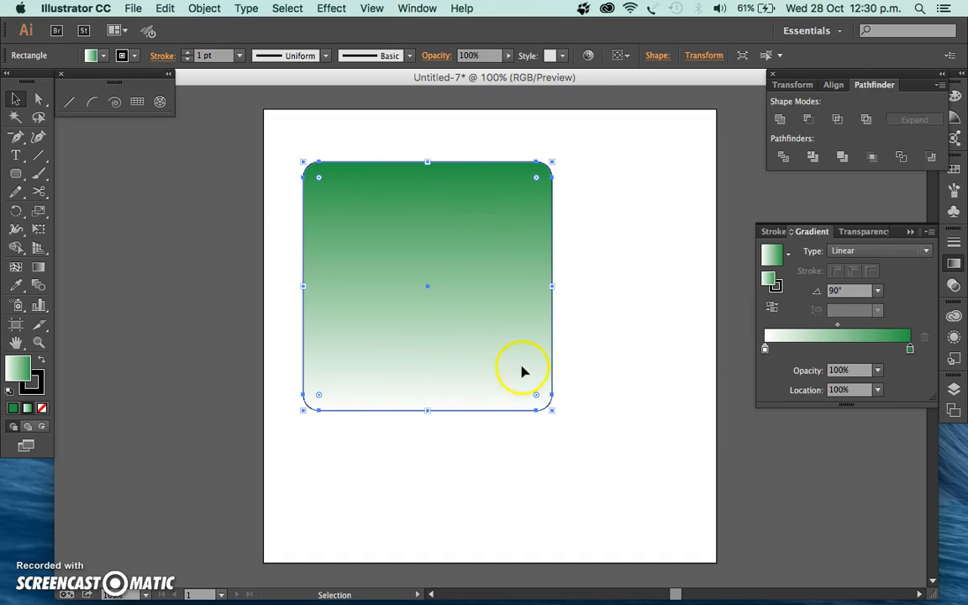
Set the rounded square's stroke colour to dark grey 333333.
{"action": "left_click", "coordinate": [777, 287]}
{"action": "double_click", "coordinate": [777, 287]}
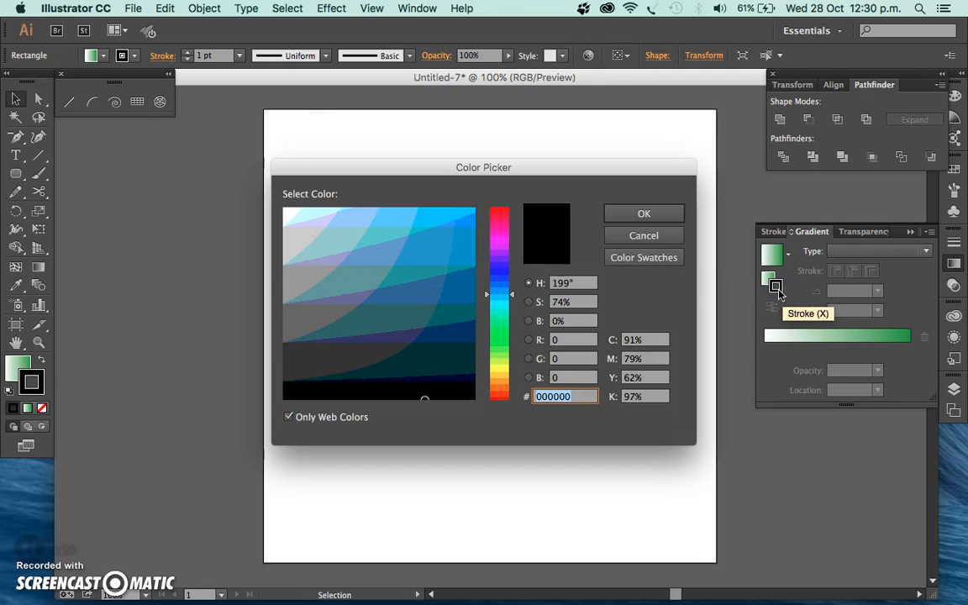
{"action": "mouse_move", "coordinate": [308, 256]}
{"action": "left_mouse_down"}
{"action": "mouse_move", "coordinate": [296, 239]}
{"action": "mouse_move", "coordinate": [309, 360]}
{"action": "left_mouse_up"}
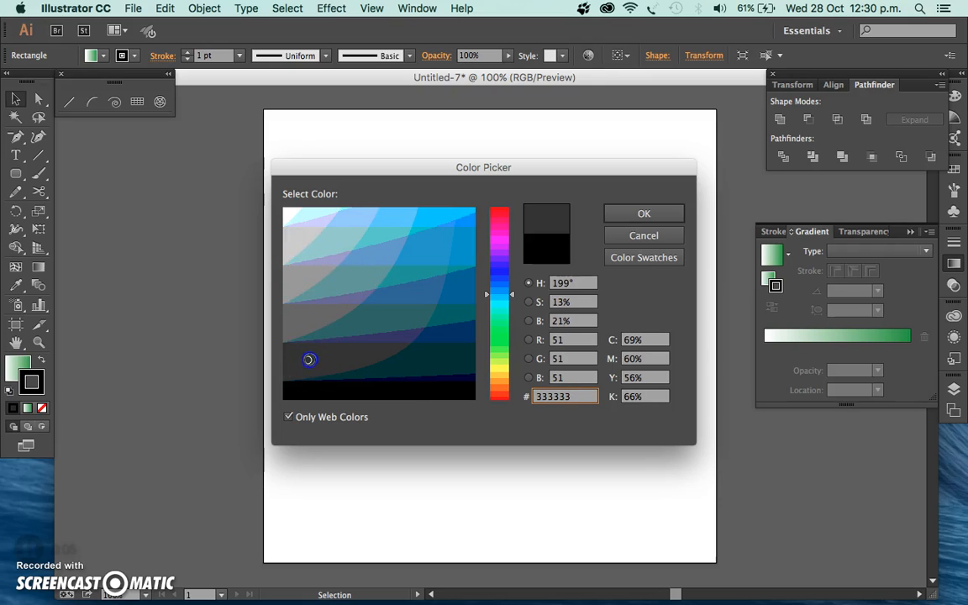
{"action": "left_click", "coordinate": [641, 213]}
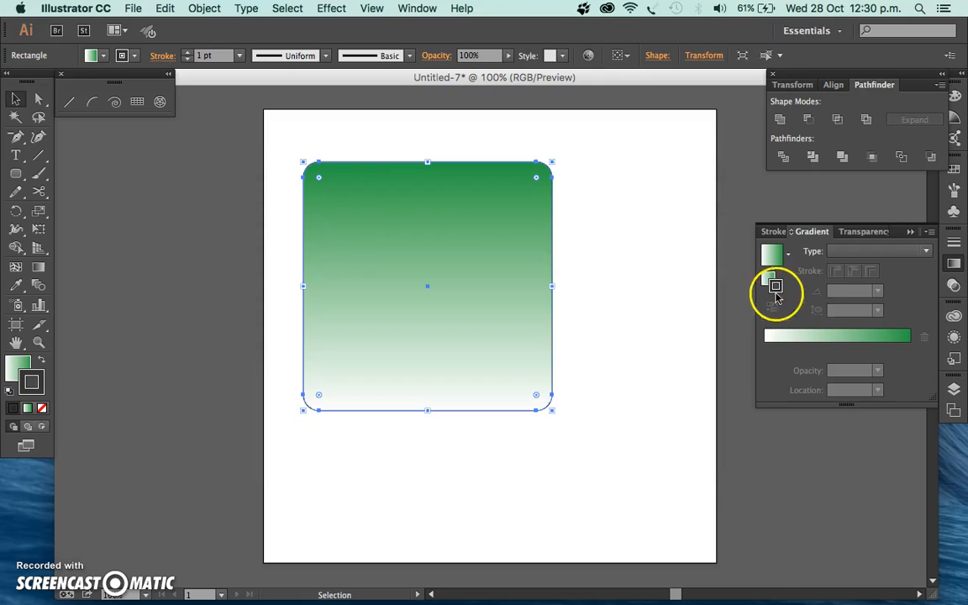
Apply a linear gradient to the stroke, with the dark grey stroke colour as its end colour.
{"action": "left_click", "coordinate": [790, 335]}
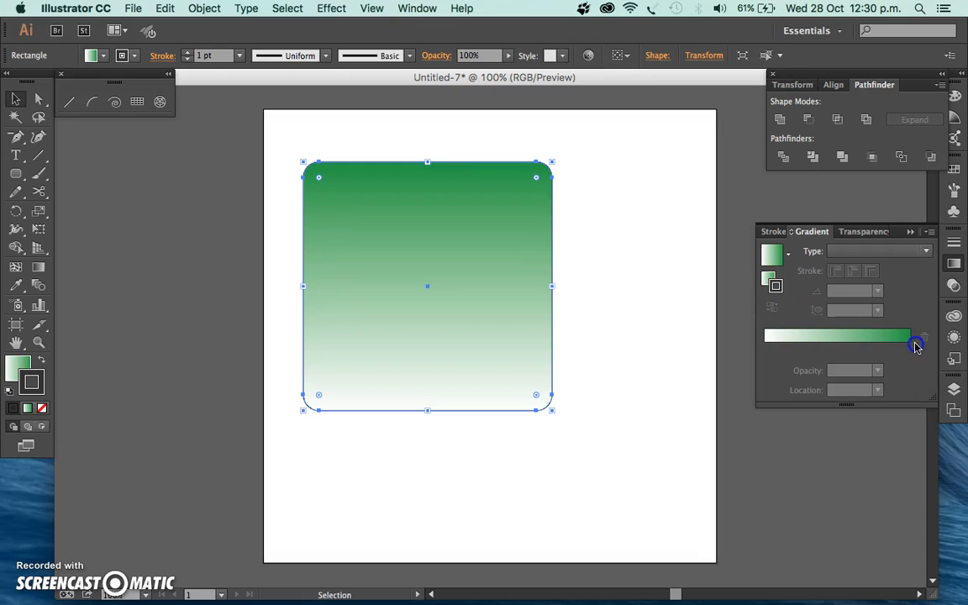
{"action": "left_click", "coordinate": [857, 334]}
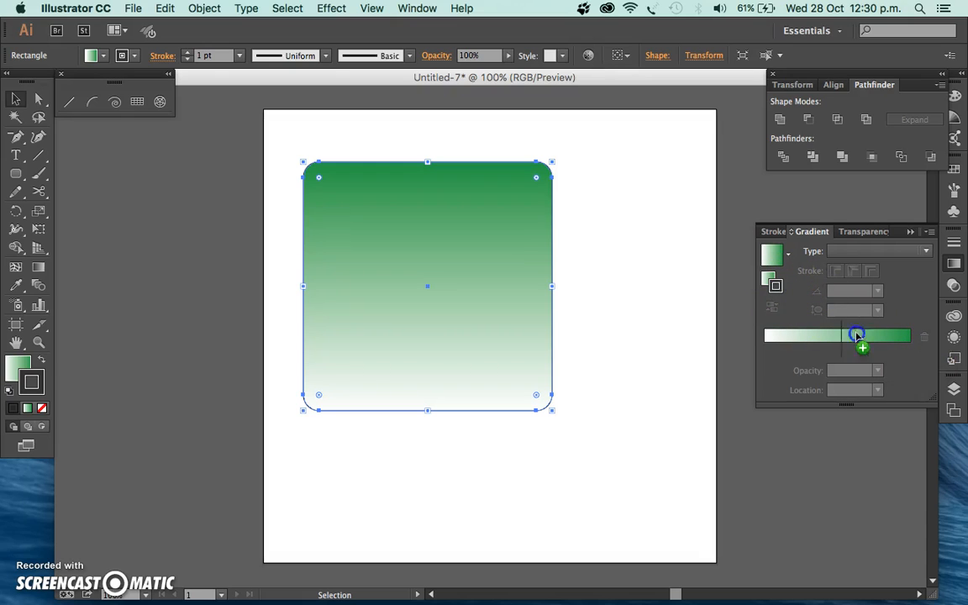
{"action": "left_click", "coordinate": [912, 349]}
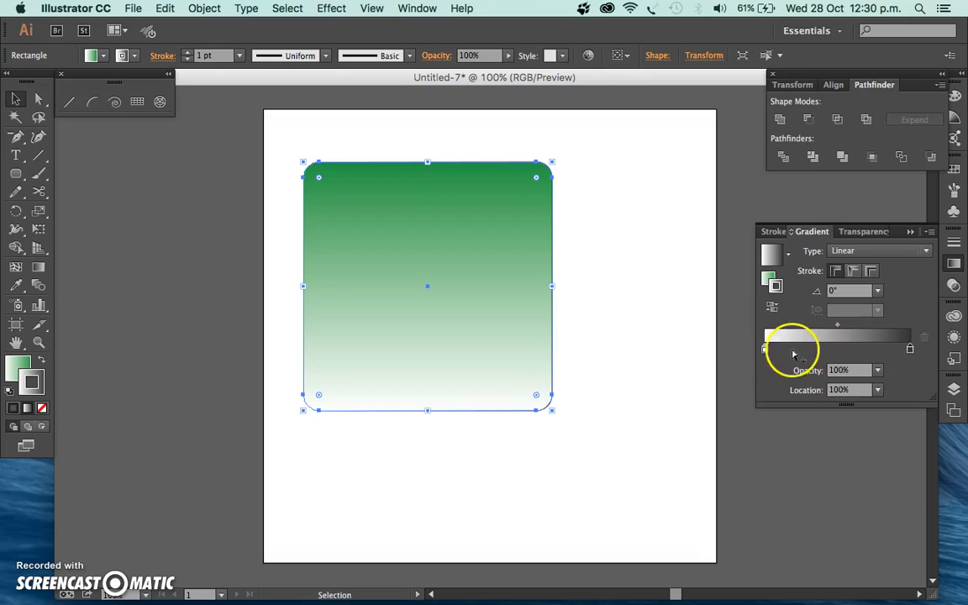
Shift the stroke gradient's white stop to 4.31% and recolour it light grey, leaving the rounded square deselected.
{"action": "left_click", "coordinate": [761, 349]}
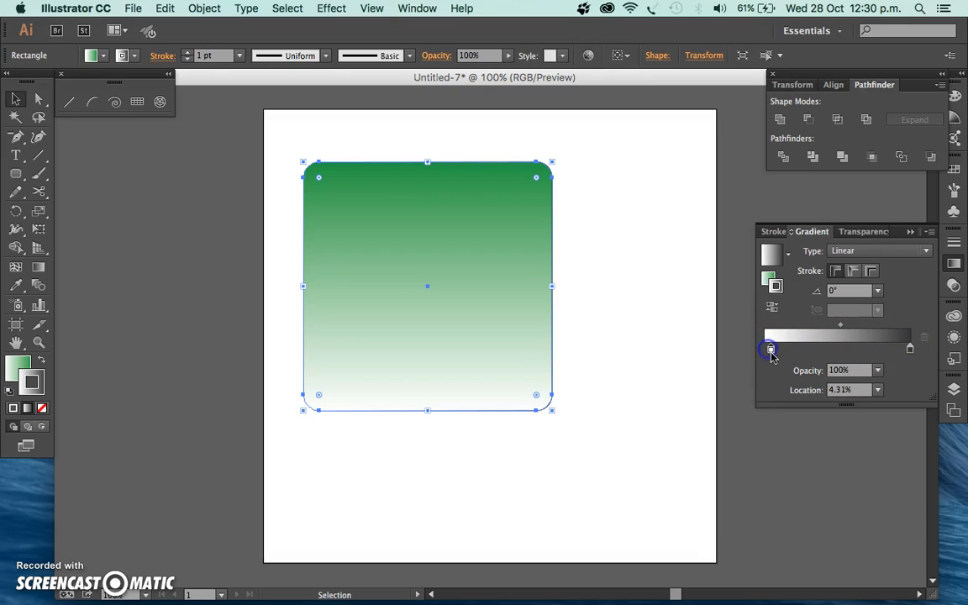
{"action": "double_click", "coordinate": [770, 350]}
{"action": "left_click", "coordinate": [843, 429]}
{"action": "left_click", "coordinate": [798, 314]}
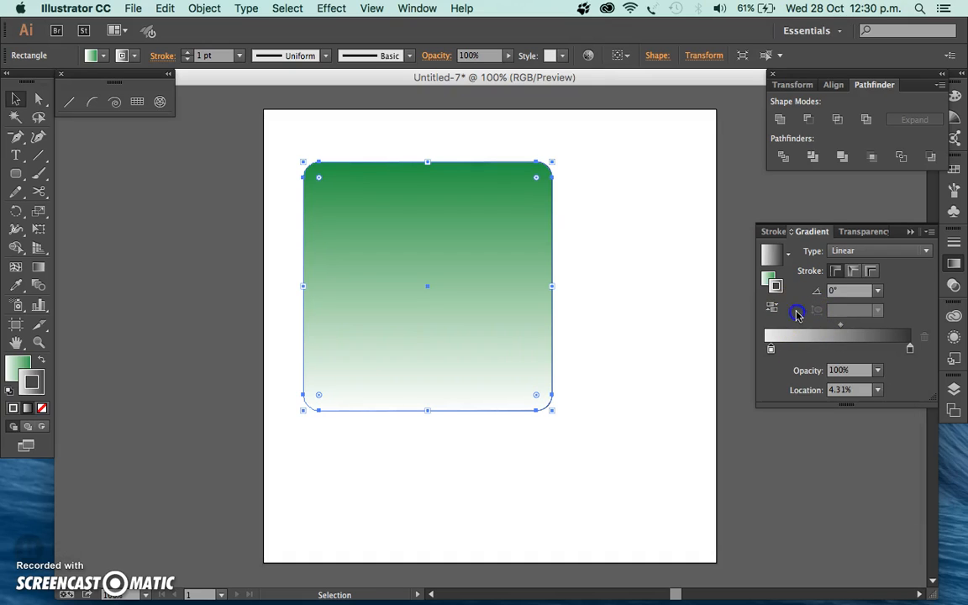
{"action": "left_click", "coordinate": [613, 339]}
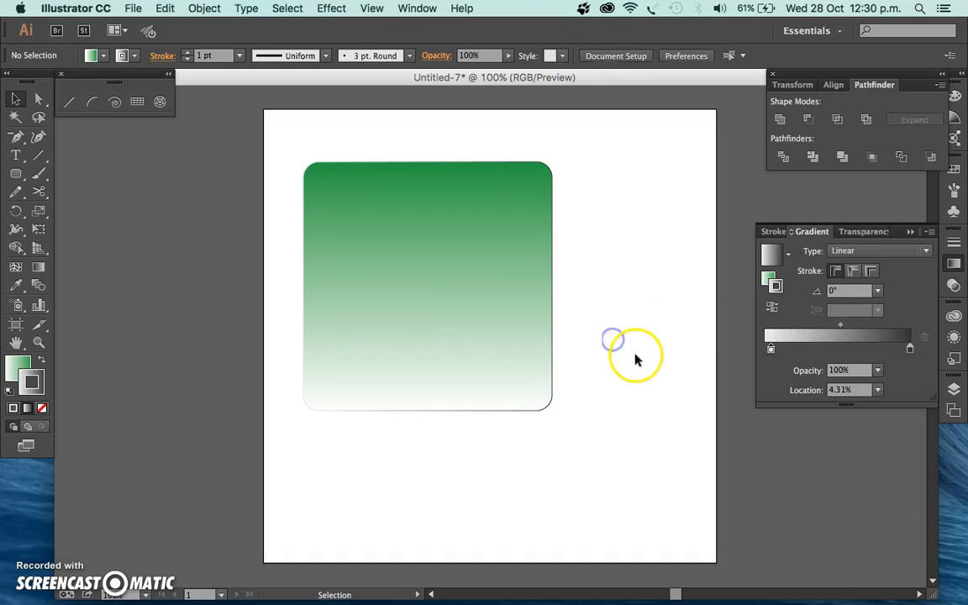
Set the rounded square's stroke gradient angle to 90° and deselect the shape.
{"action": "left_click", "coordinate": [553, 314]}
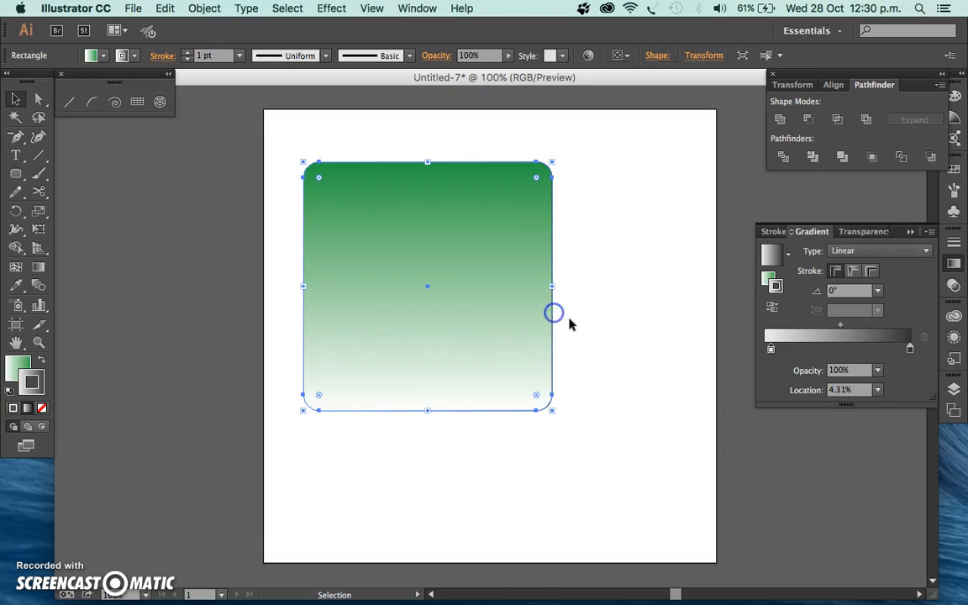
{"action": "left_click", "coordinate": [877, 290]}
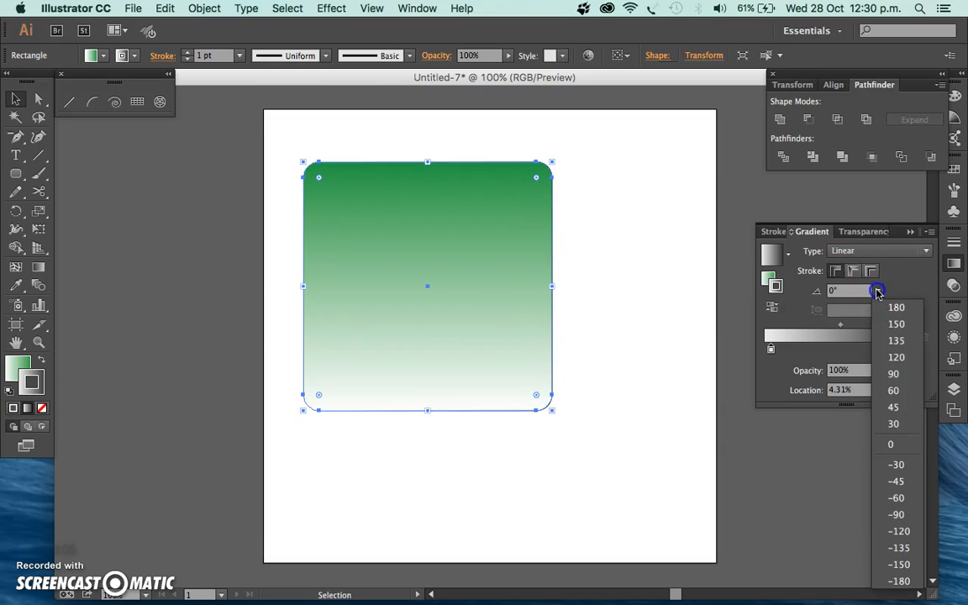
{"action": "left_click", "coordinate": [895, 372]}
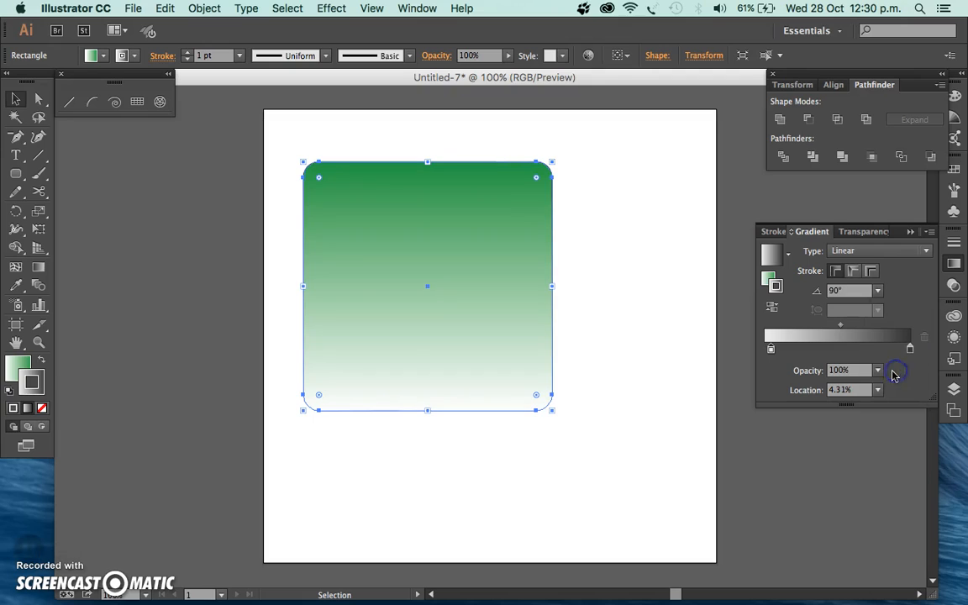
{"action": "left_click", "coordinate": [640, 330]}
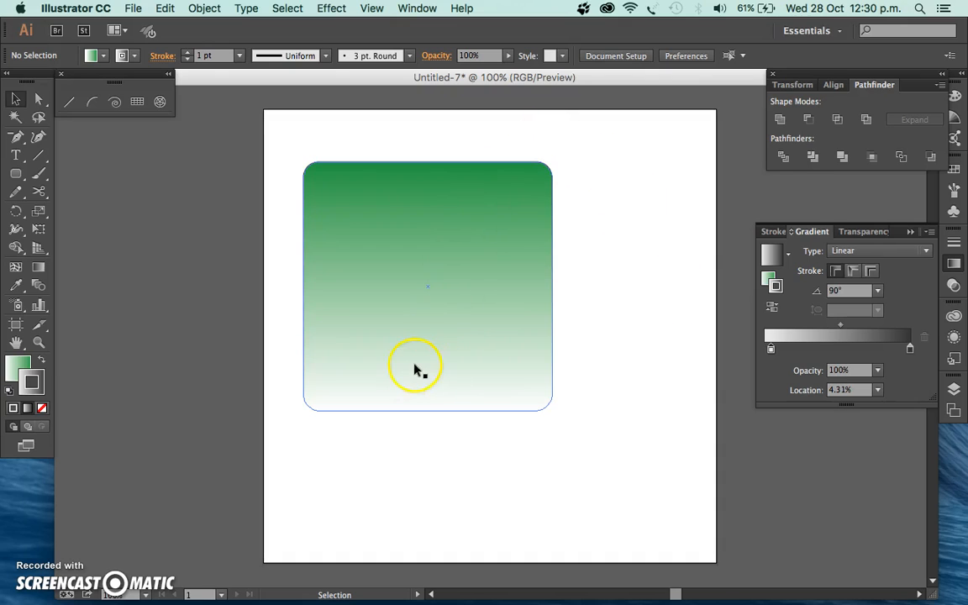
Offset the rounded square's path by 1 px with miter joins and a miter limit of 4, leaving everything deselected.
{"action": "left_click", "coordinate": [420, 216]}
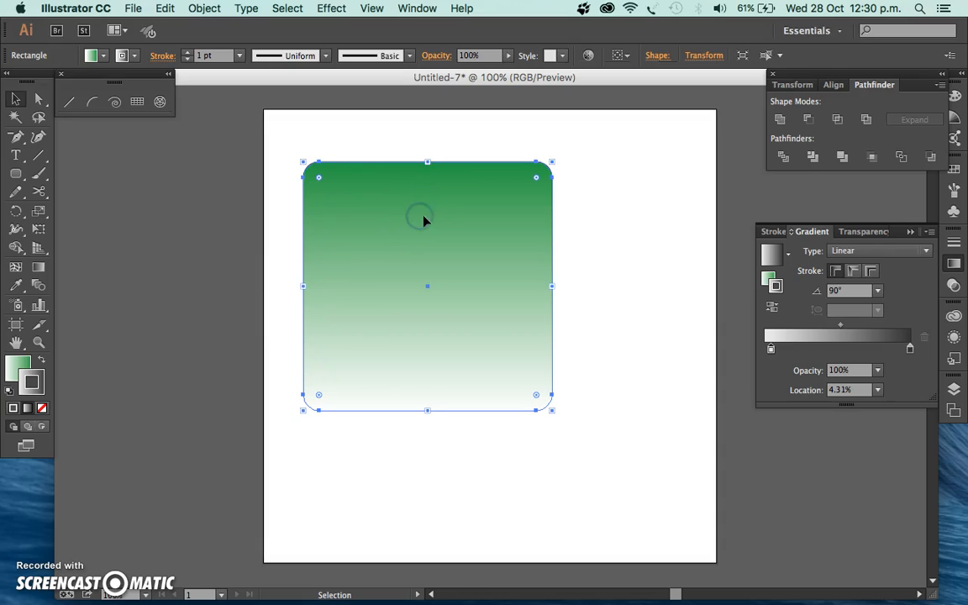
{"action": "left_click", "coordinate": [204, 8]}
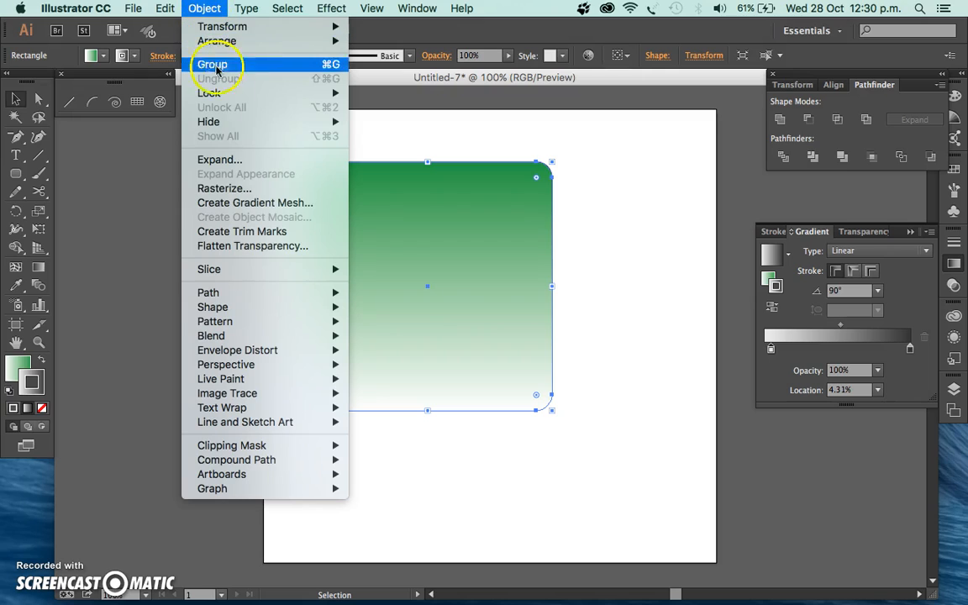
{"action": "mouse_move", "coordinate": [284, 291]}
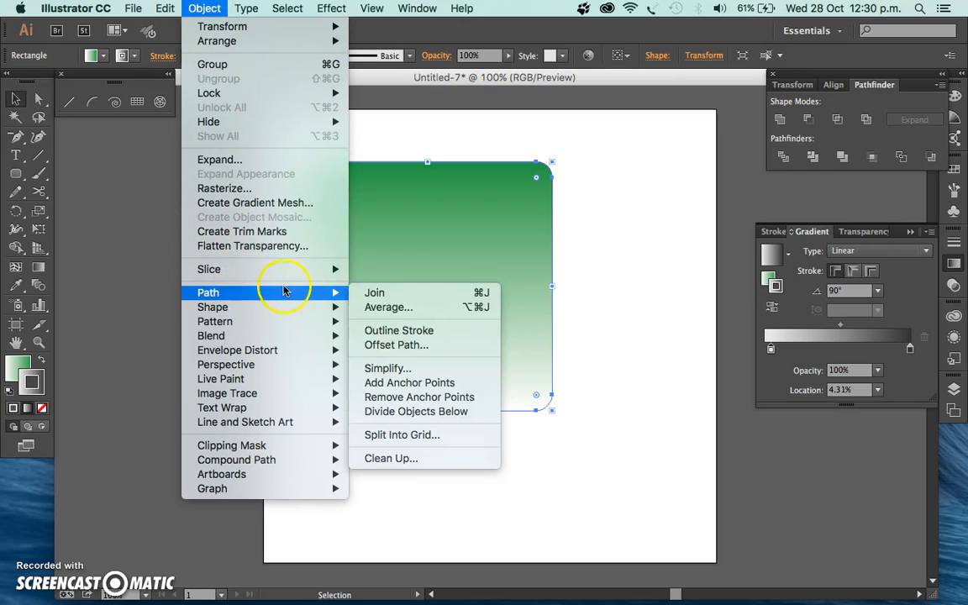
{"action": "left_click", "coordinate": [434, 346]}
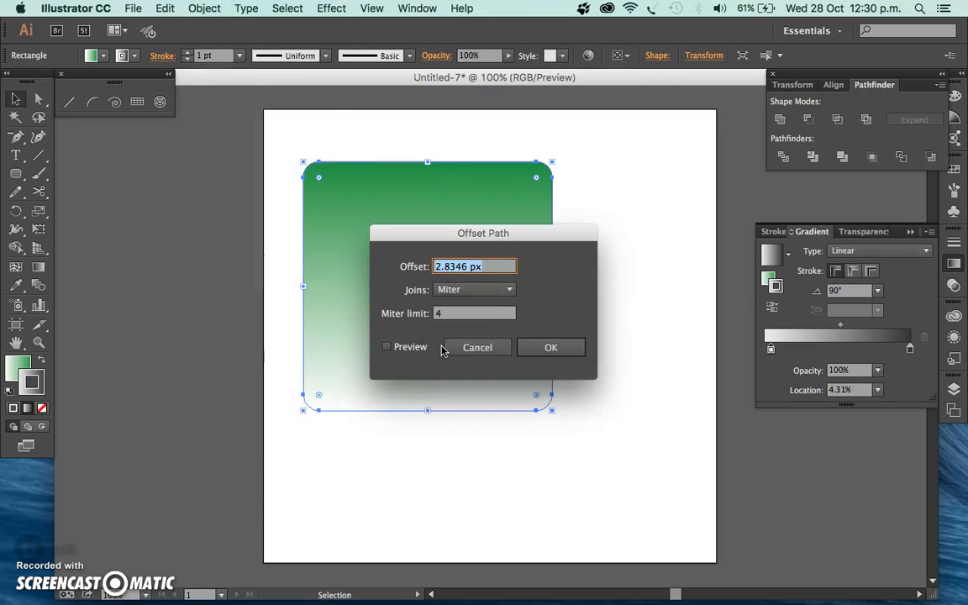
{"action": "left_click", "coordinate": [473, 266]}
{"action": "type", "text": "-1"}
{"action": "left_click", "coordinate": [387, 346]}
{"action": "left_click_drag", "start_coordinate": [439, 235], "coordinate": [582, 240]}
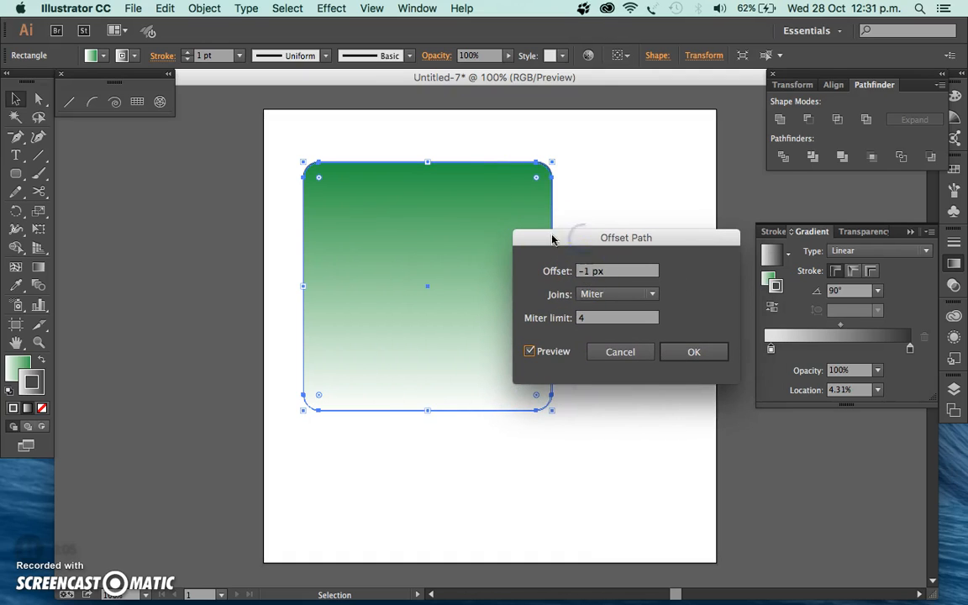
{"action": "left_click", "coordinate": [580, 273]}
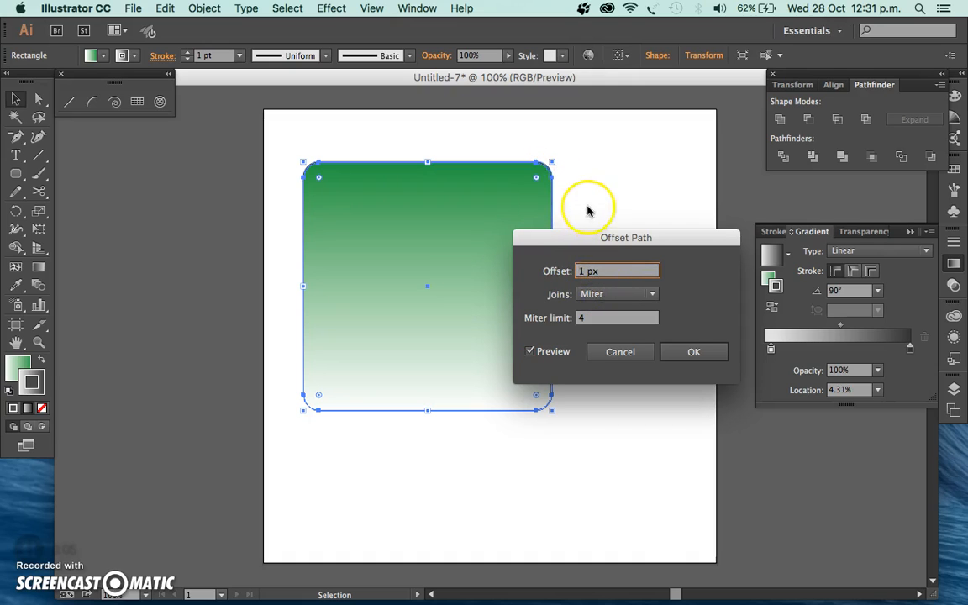
{"action": "left_click", "coordinate": [683, 356]}
{"action": "left_click", "coordinate": [627, 311]}
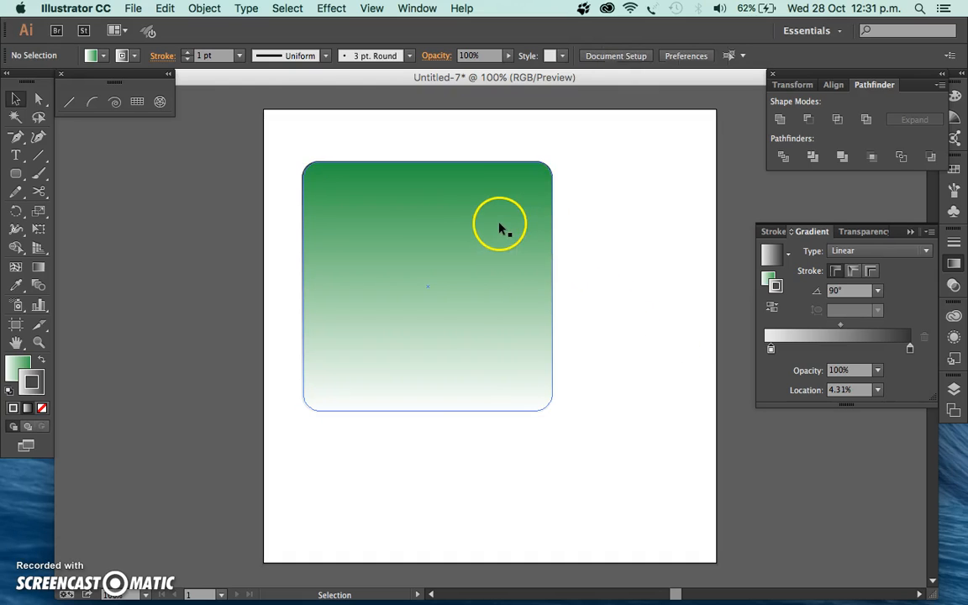
Move the front rounded square away from its offset copy and undo the move.
{"action": "left_click_drag", "start_coordinate": [495, 229], "coordinate": [644, 286]}
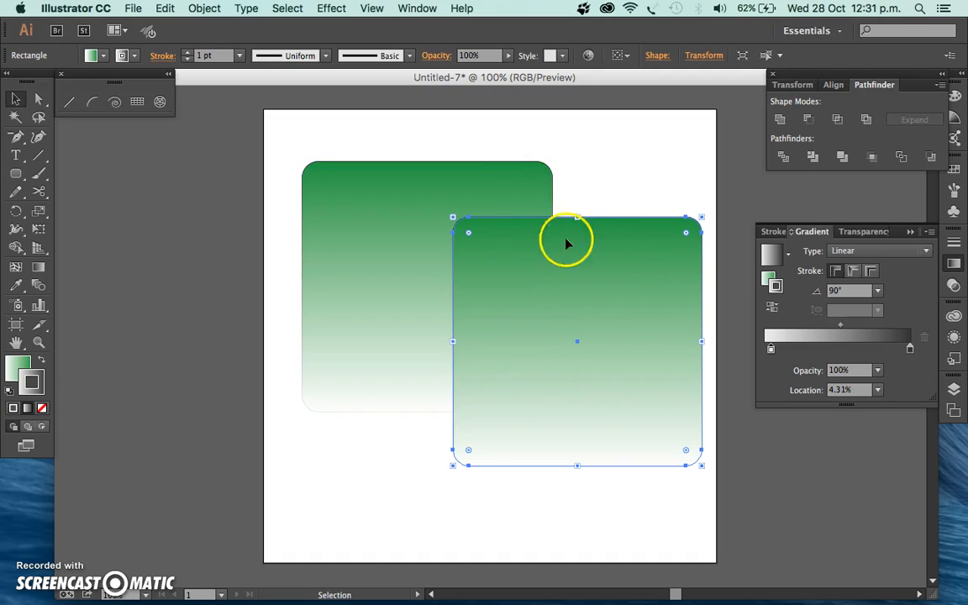
{"action": "key", "text": "super+z"}
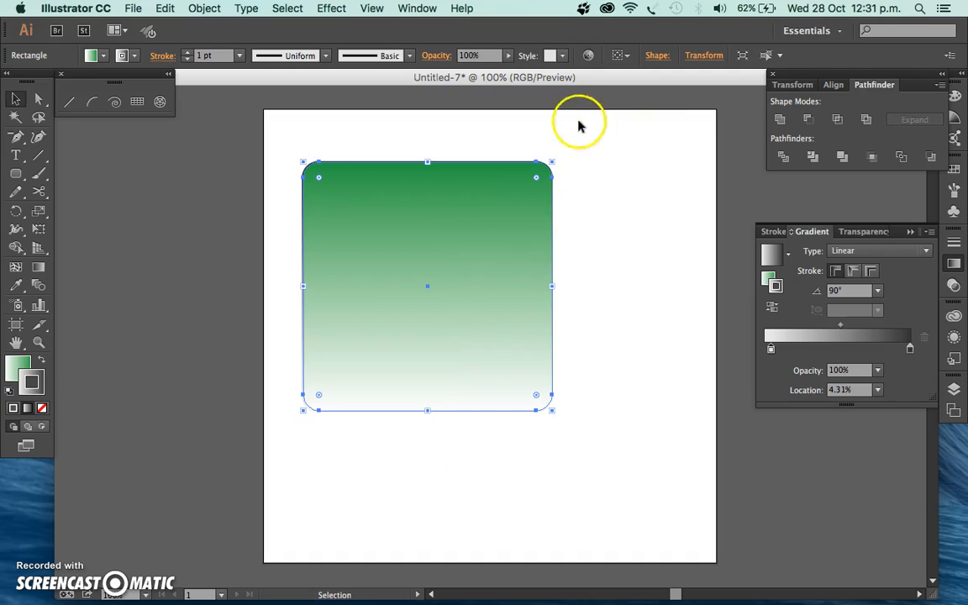
Rotate the front rounded square about 90° clockwise and remove its fill, leaving it deselected.
{"action": "left_click_drag", "start_coordinate": [558, 159], "coordinate": [496, 356]}
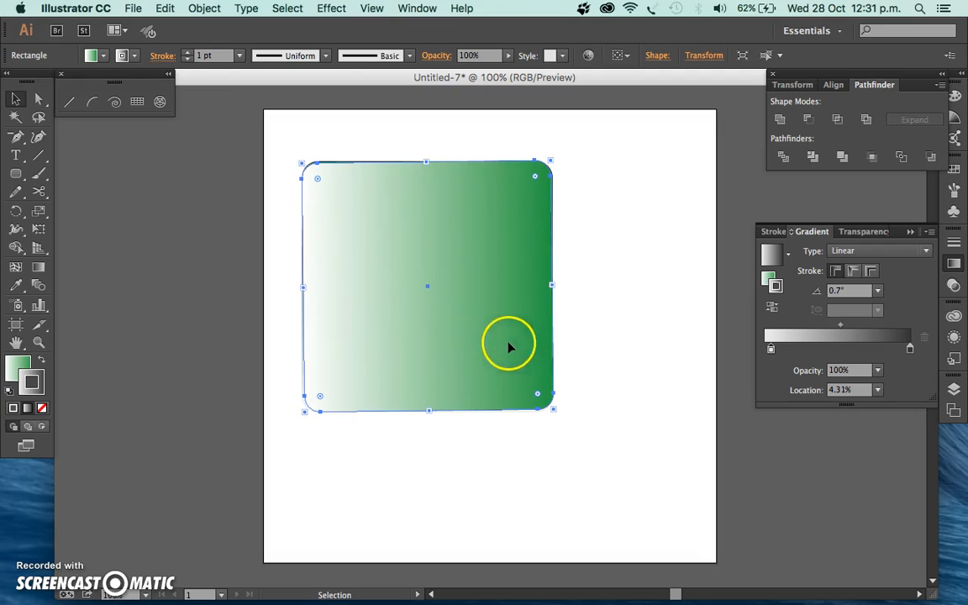
{"action": "left_click_drag", "start_coordinate": [561, 411], "coordinate": [559, 416]}
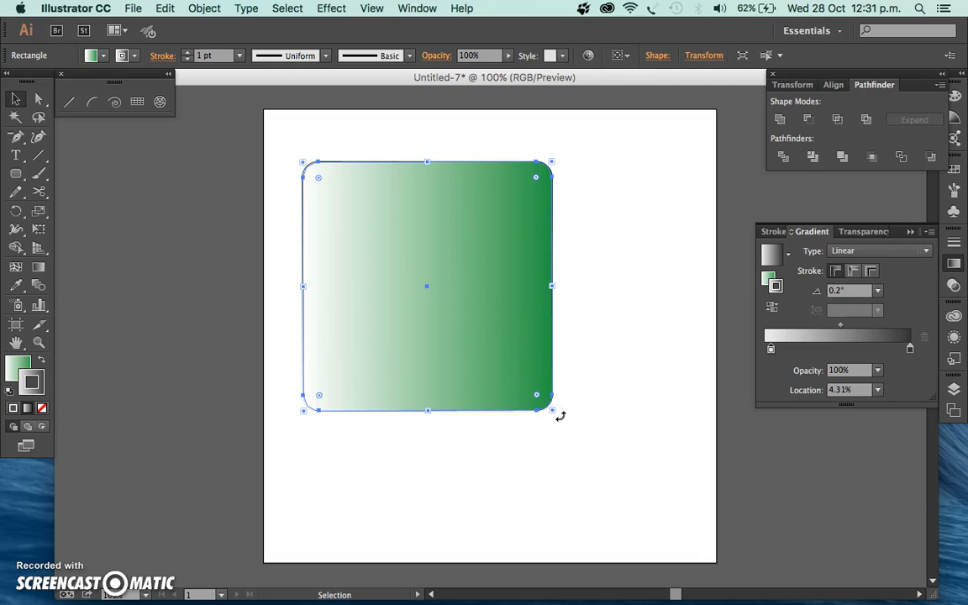
{"action": "left_click", "coordinate": [486, 320]}
{"action": "left_click", "coordinate": [23, 360]}
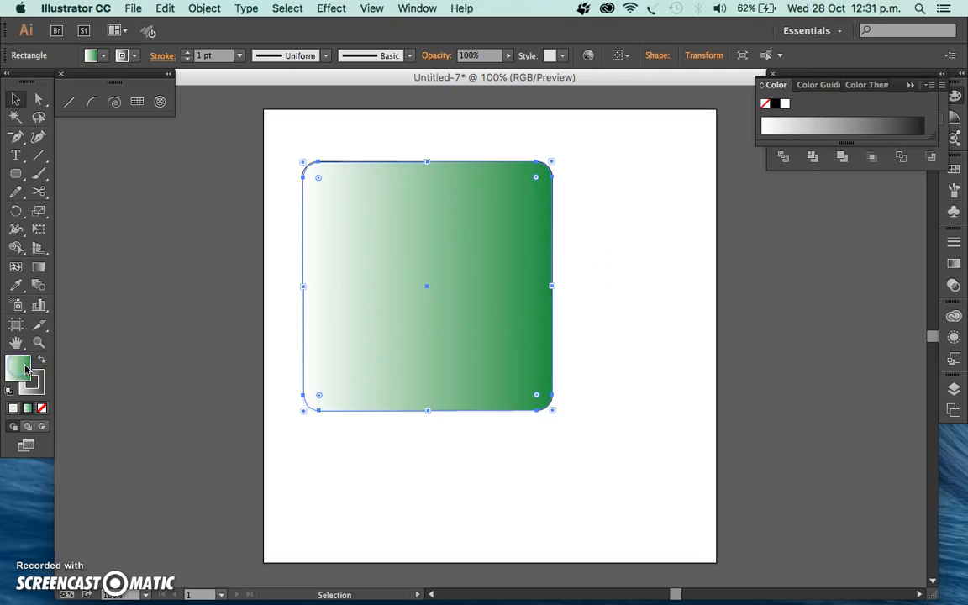
{"action": "left_click", "coordinate": [43, 407]}
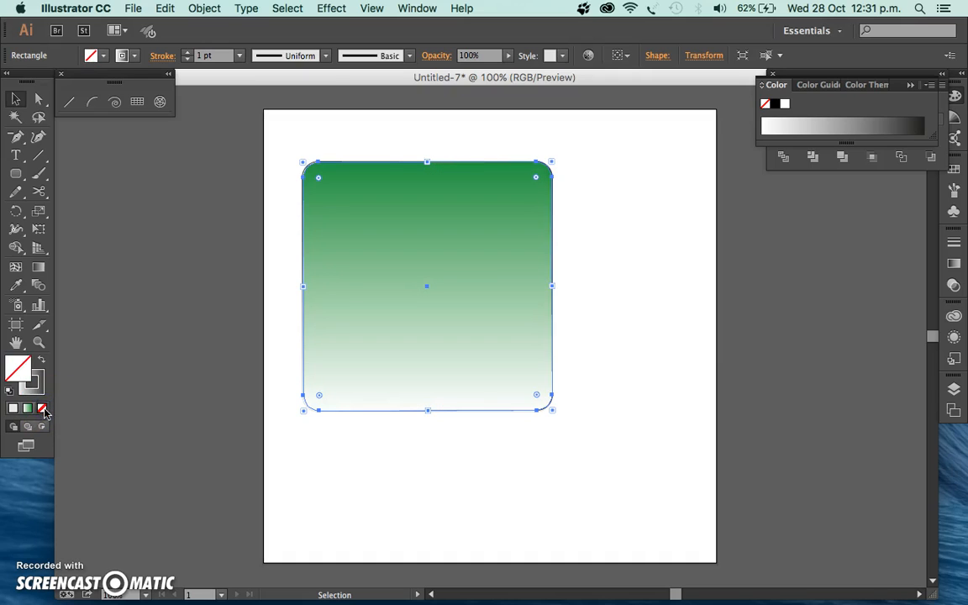
{"action": "left_click", "coordinate": [594, 257]}
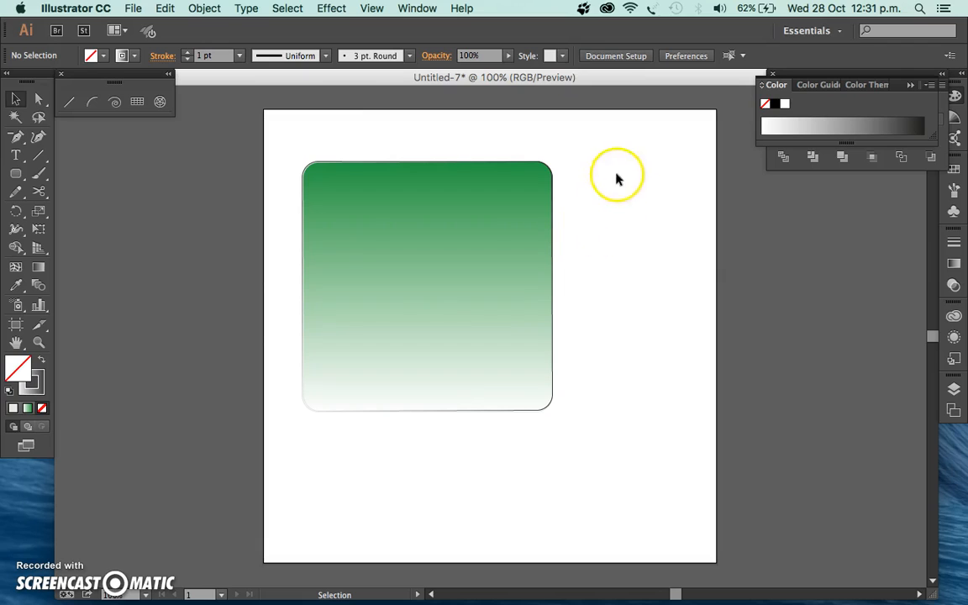
Draw a wide white-filled ellipse over the upper part of the rounded square, extending past both sides, and deselect it.
{"action": "left_click_drag", "start_coordinate": [16, 173], "coordinate": [80, 209]}
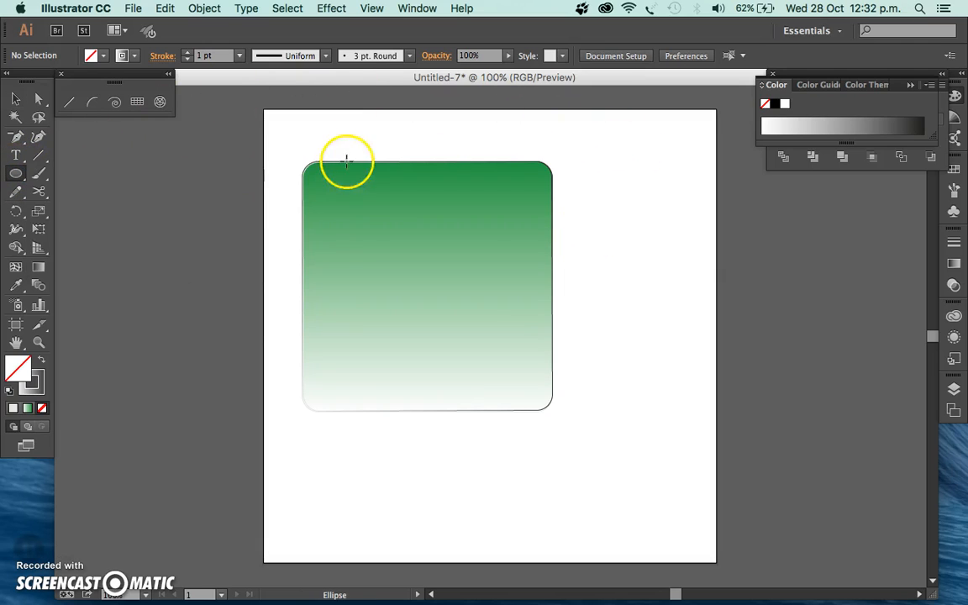
{"action": "double_click", "coordinate": [11, 376]}
{"action": "left_click", "coordinate": [290, 211]}
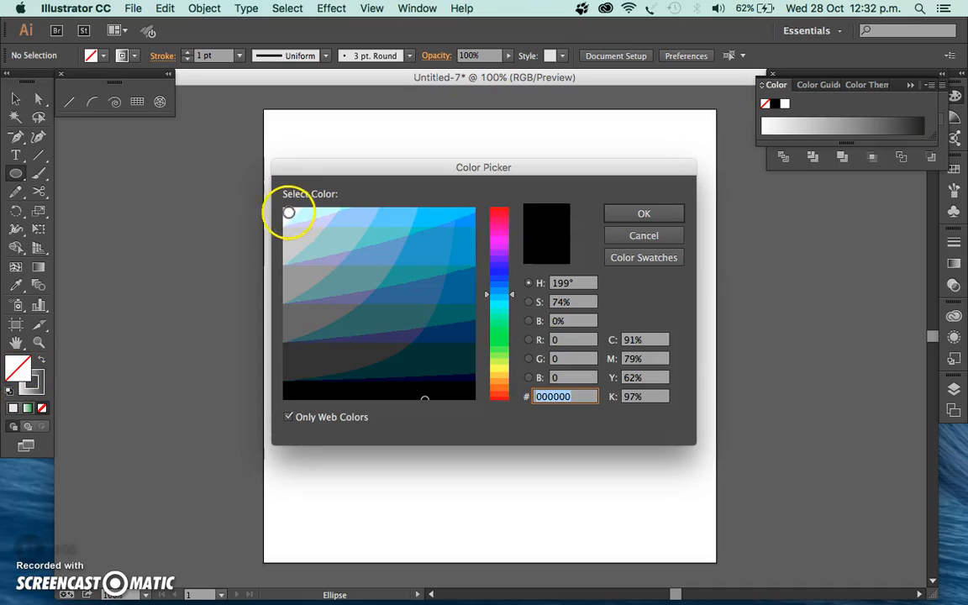
{"action": "left_click", "coordinate": [622, 214]}
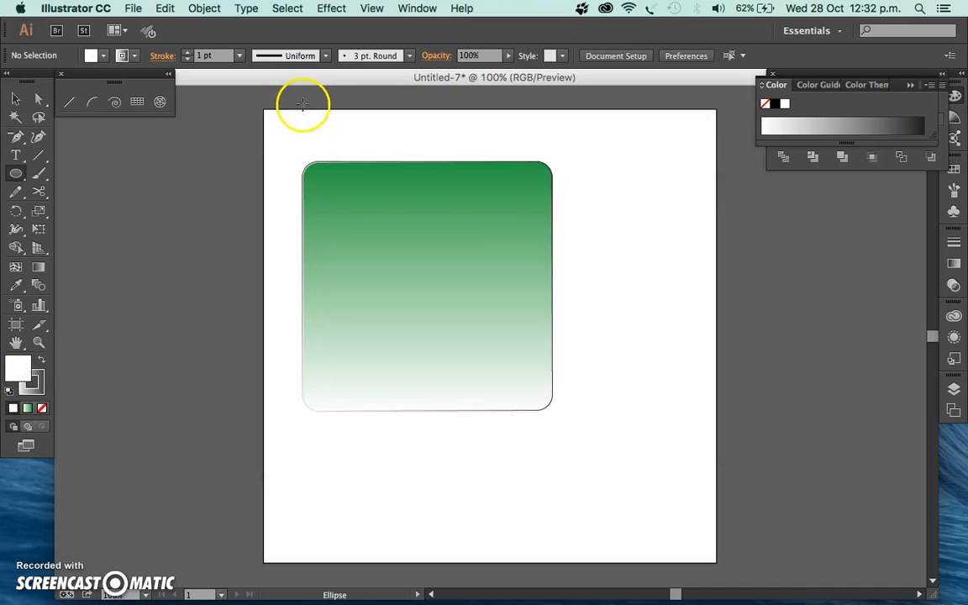
{"action": "left_click_drag", "start_coordinate": [275, 124], "coordinate": [579, 268]}
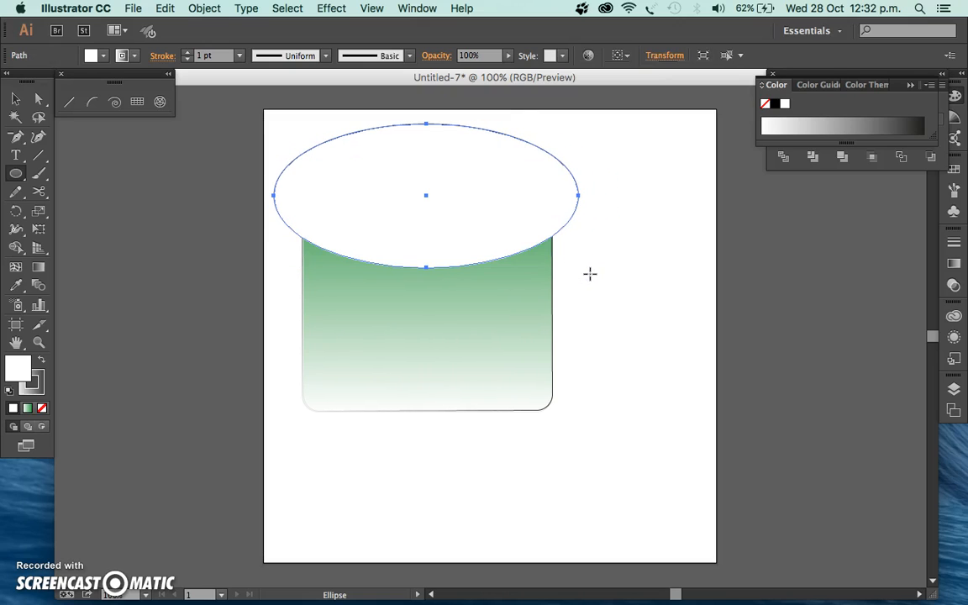
{"action": "key", "text": "v"}
{"action": "left_click", "coordinate": [627, 253]}
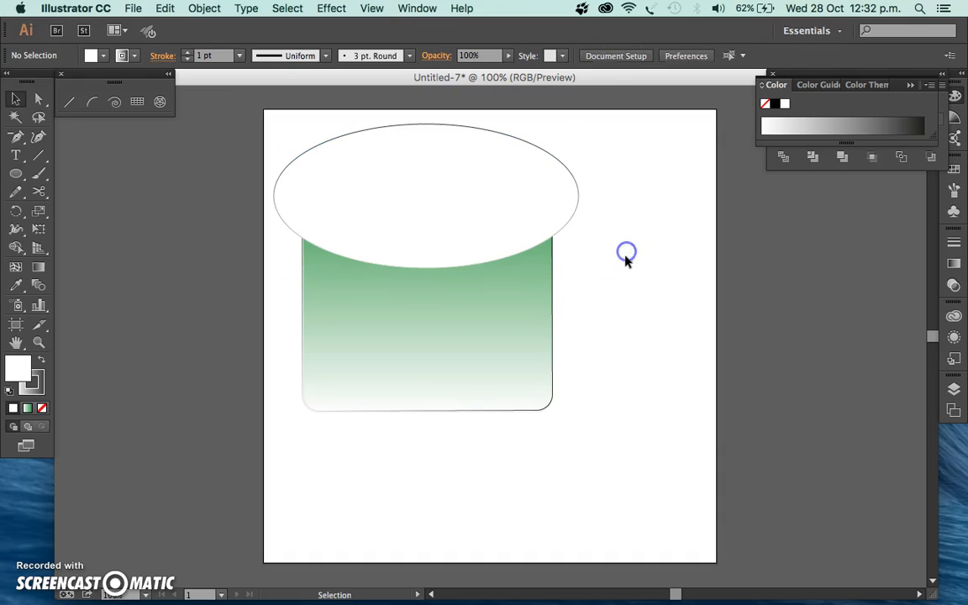
Fill the green rounded square beneath the ellipse with solid white and deselect it.
{"action": "left_click", "coordinate": [470, 301]}
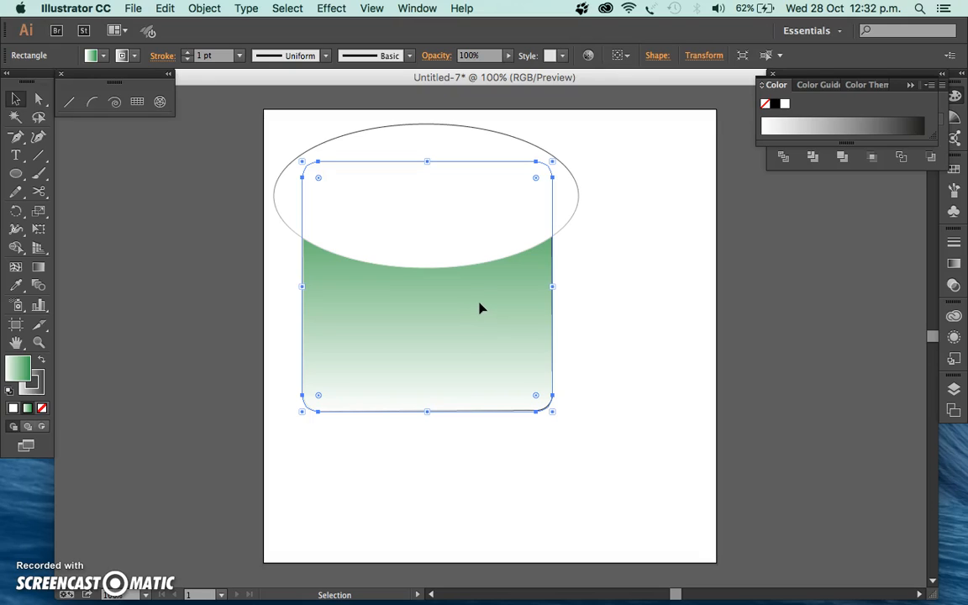
{"action": "key", "text": "a"}
{"action": "key", "text": "v"}
{"action": "key", "text": "a"}
{"action": "left_click", "coordinate": [444, 311]}
{"action": "double_click", "coordinate": [18, 368]}
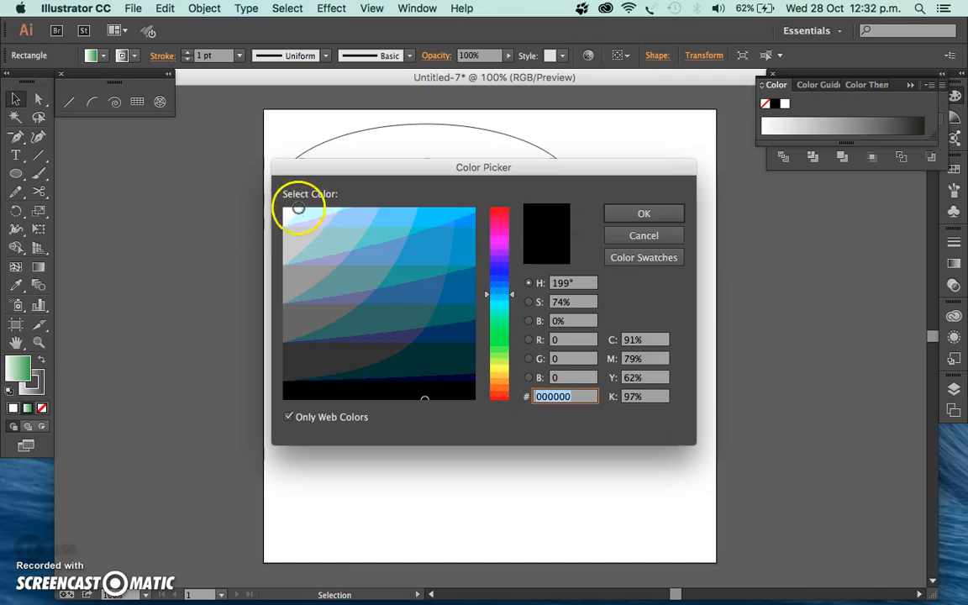
{"action": "left_click", "coordinate": [299, 209]}
{"action": "left_click", "coordinate": [639, 211]}
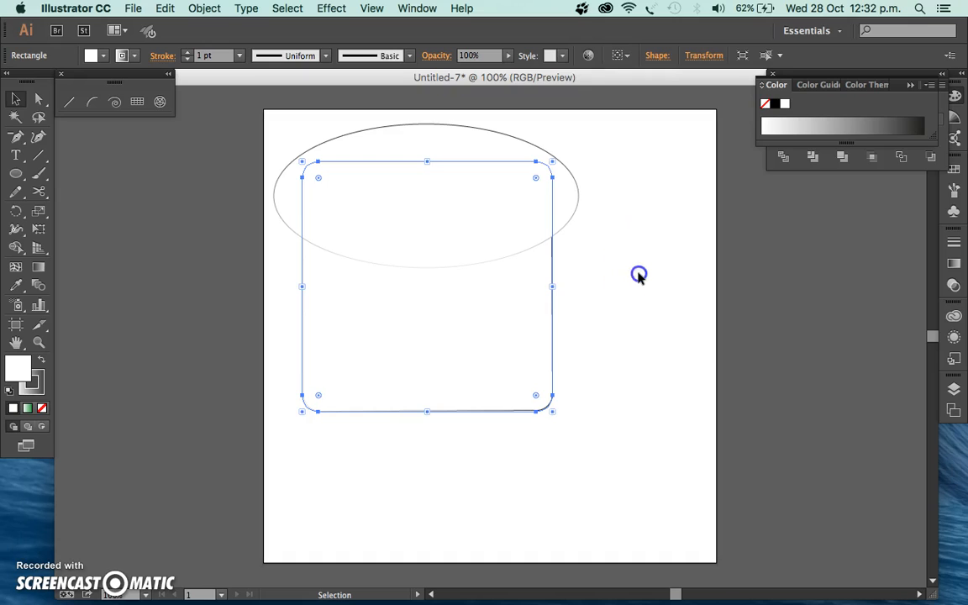
{"action": "left_click", "coordinate": [639, 275]}
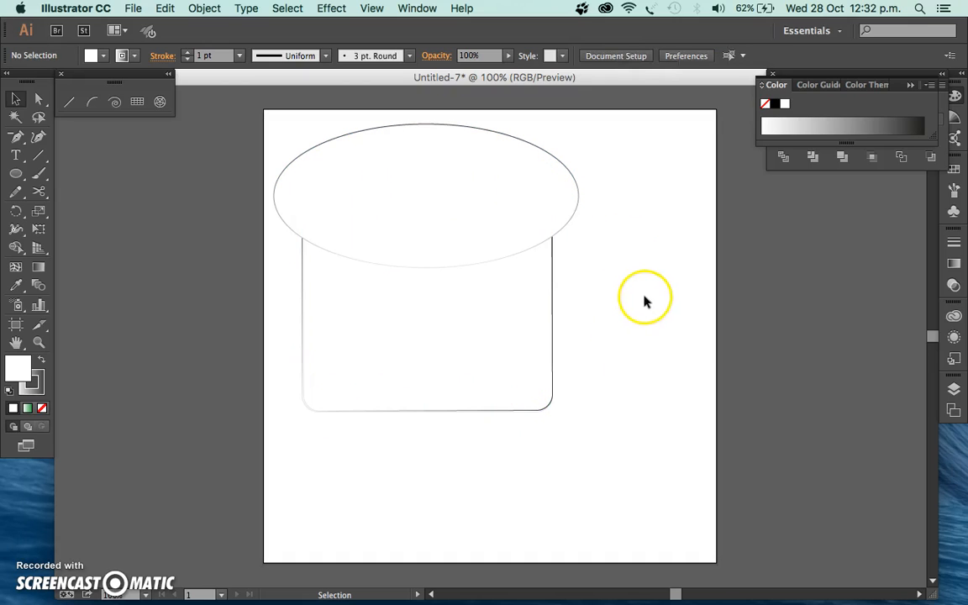
Intersect the white rounded square with the ellipse using Pathfinder, leaving the resulting highlight shape deselected.
{"action": "left_click", "coordinate": [485, 311]}
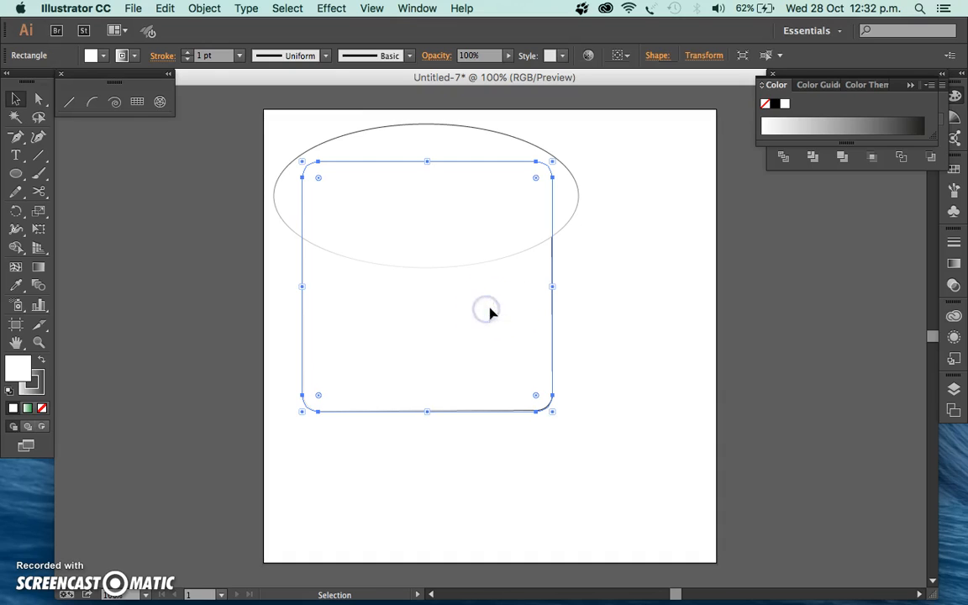
{"action": "left_click", "coordinate": [457, 136], "text": "shift"}
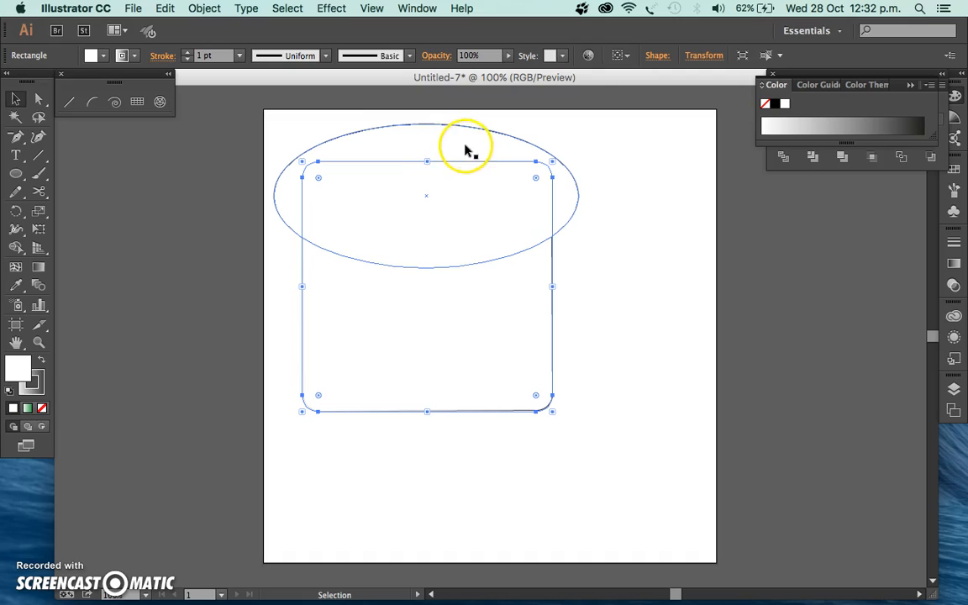
{"action": "left_click", "coordinate": [462, 138], "text": "shift"}
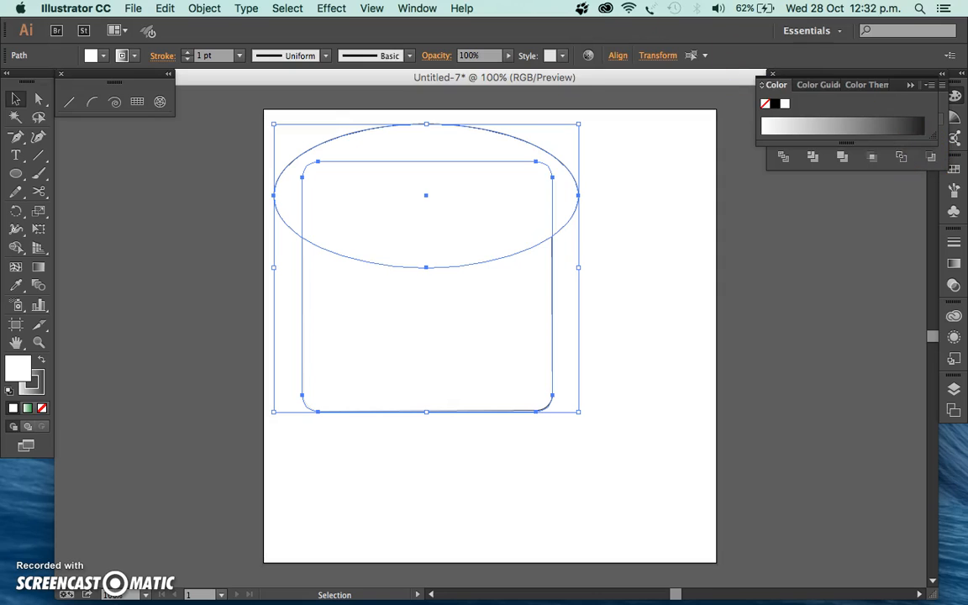
{"action": "left_click", "coordinate": [417, 8]}
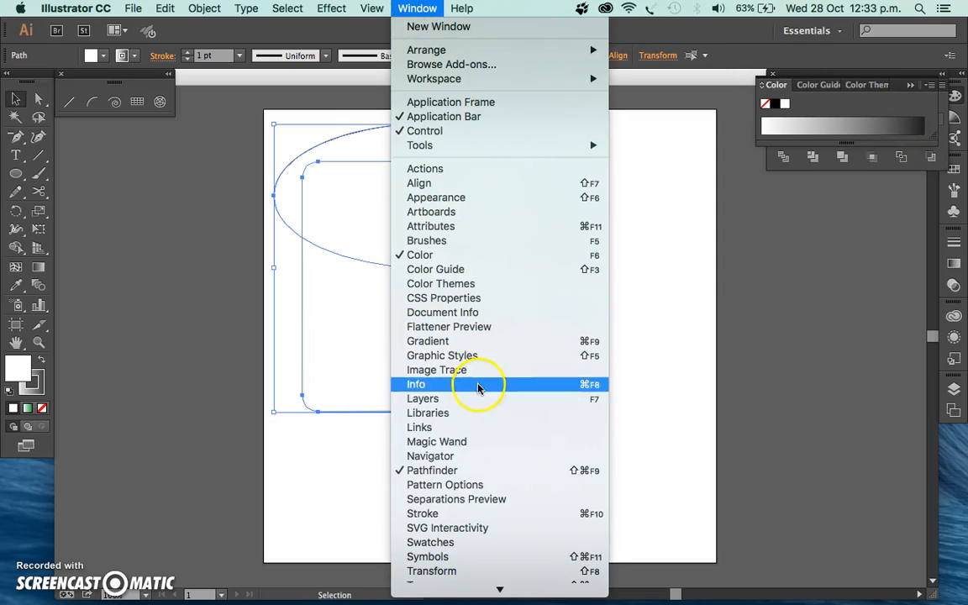
{"action": "left_click", "coordinate": [475, 471]}
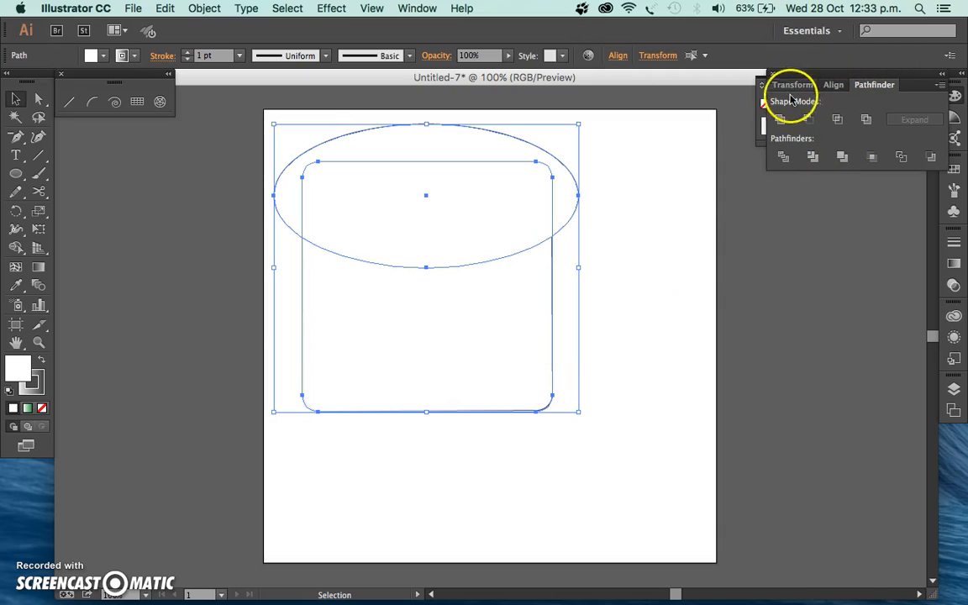
{"action": "left_click", "coordinate": [837, 121]}
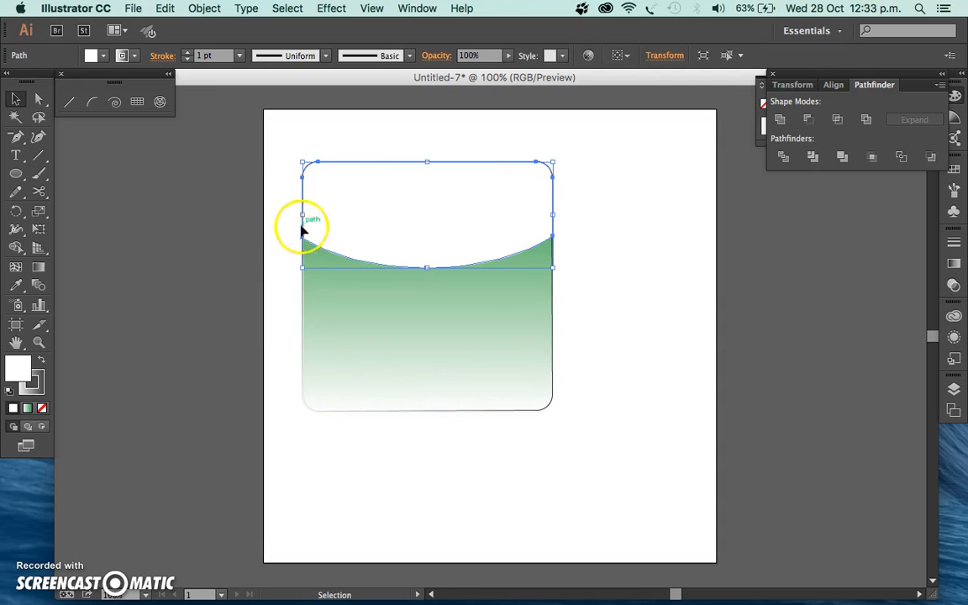
{"action": "left_click", "coordinate": [618, 232]}
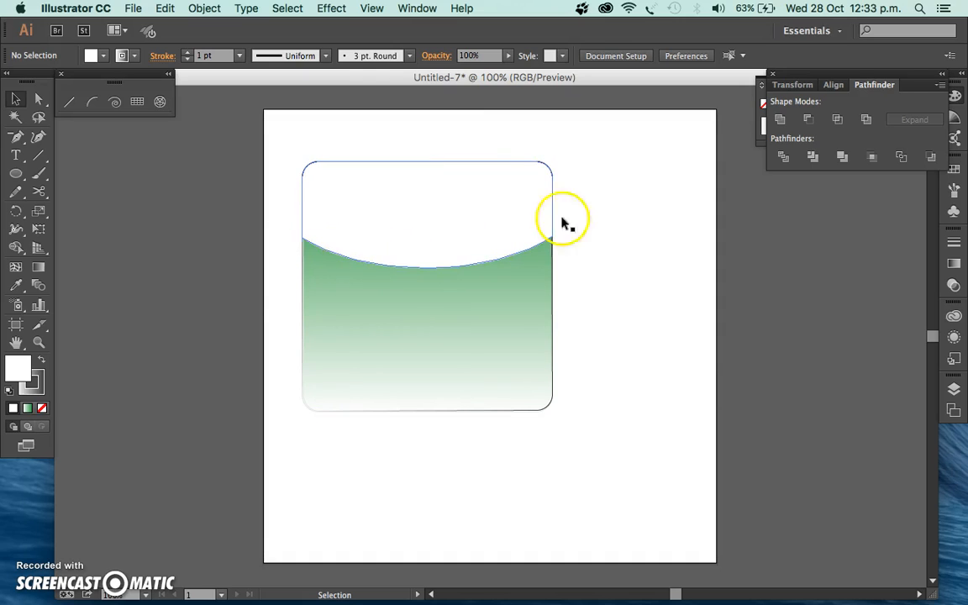
Reduce the white curved highlight shape's opacity to 15% and deselect it.
{"action": "left_click", "coordinate": [422, 220]}
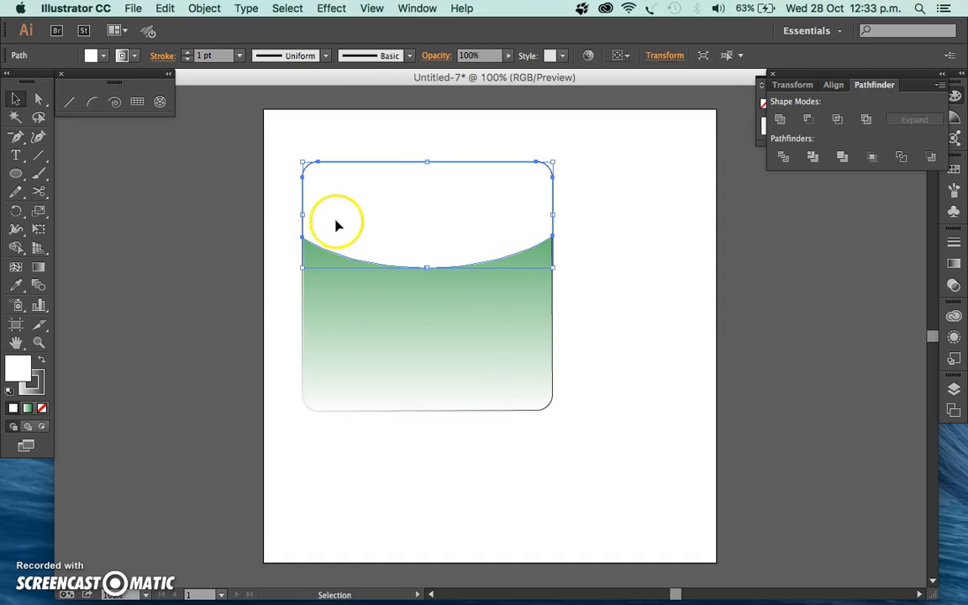
{"action": "left_click", "coordinate": [954, 285]}
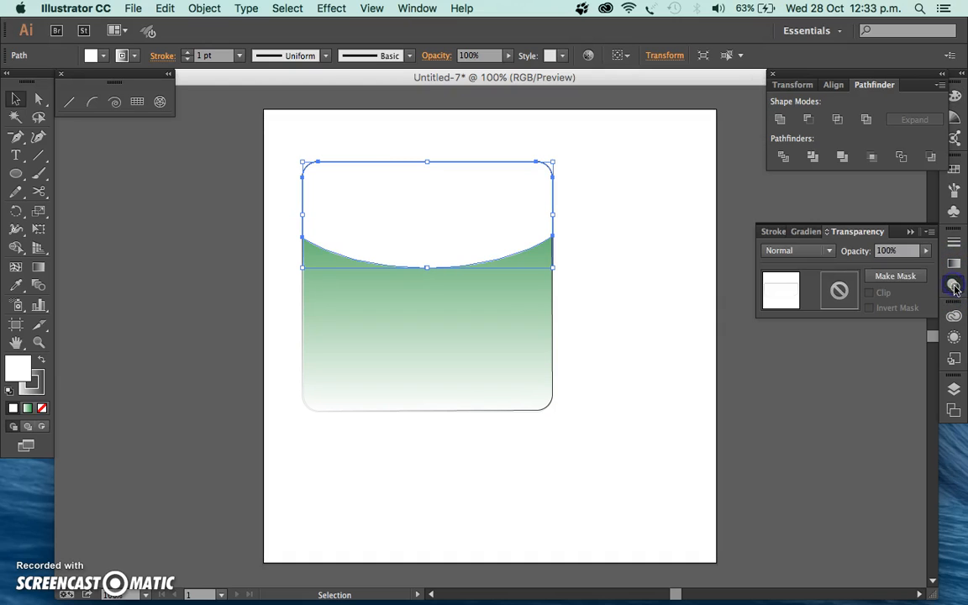
{"action": "left_click", "coordinate": [925, 250]}
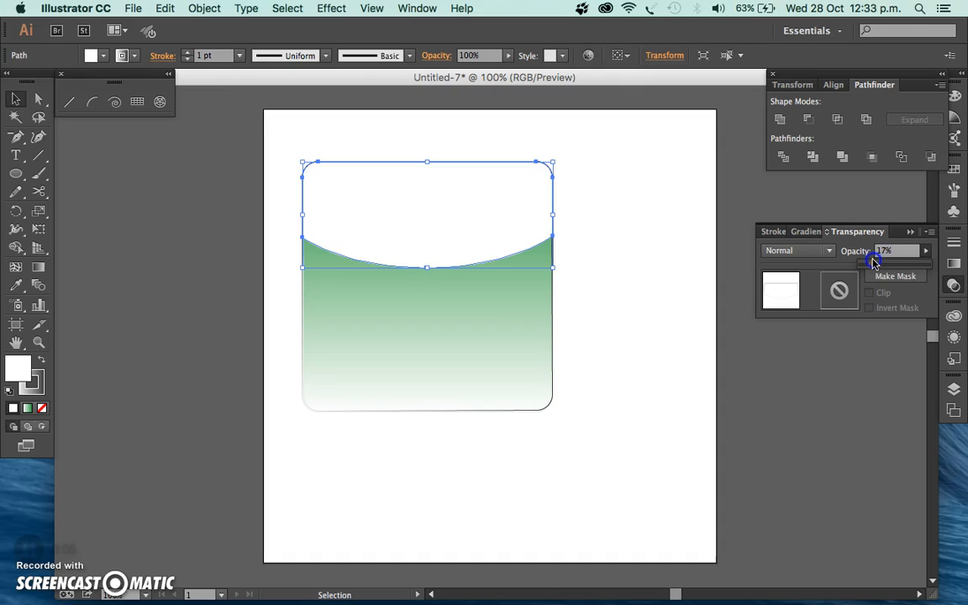
{"action": "left_click", "coordinate": [623, 285]}
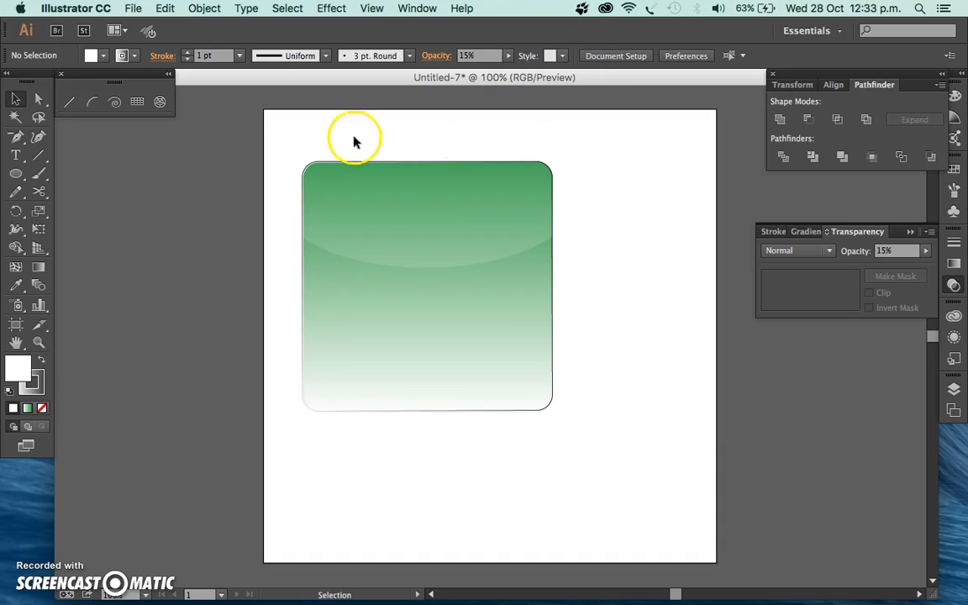
Draw a tall white ellipse about 157 px wide with a #333333 stroke beside the green rounded square.
{"action": "left_click", "coordinate": [15, 174]}
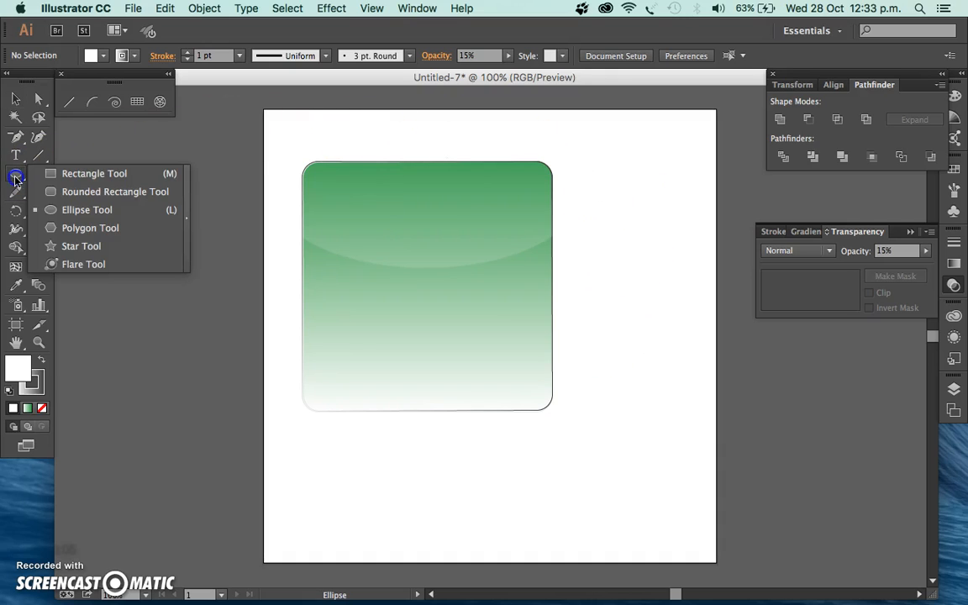
{"action": "left_click_drag", "start_coordinate": [19, 178], "coordinate": [78, 209]}
{"action": "double_click", "coordinate": [42, 381]}
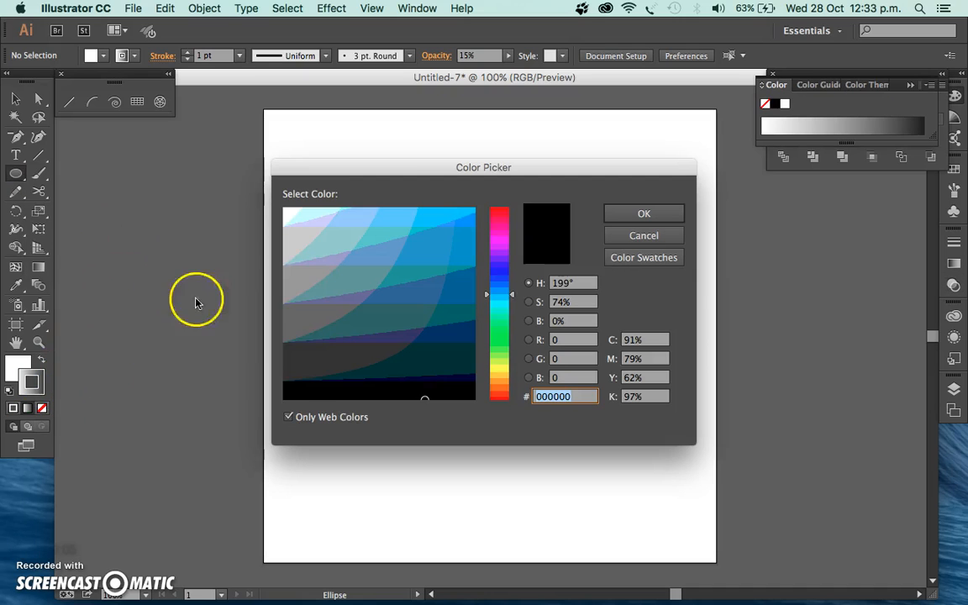
{"action": "left_click", "coordinate": [291, 366]}
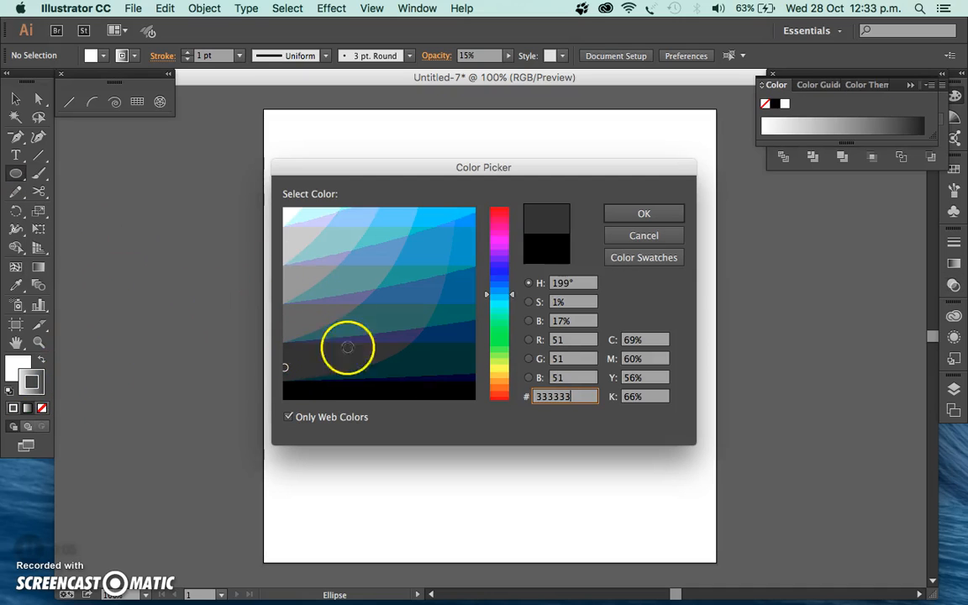
{"action": "left_click", "coordinate": [644, 213]}
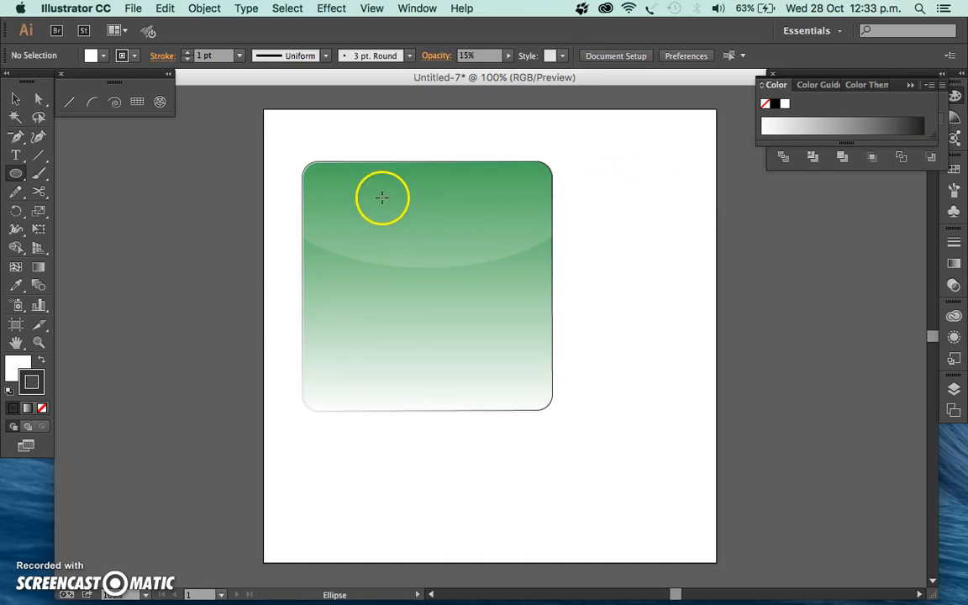
{"action": "left_click_drag", "start_coordinate": [589, 172], "coordinate": [709, 344]}
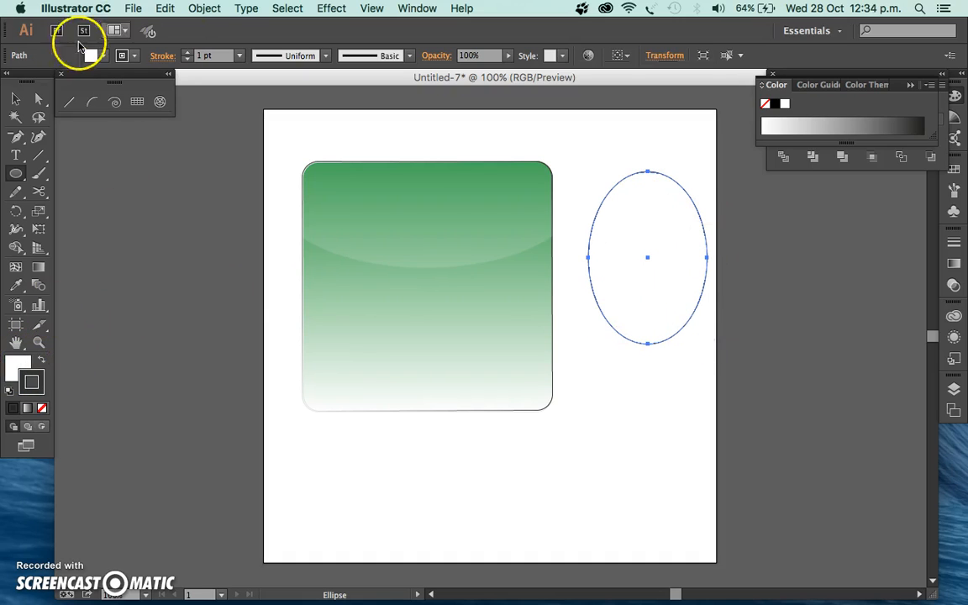
Convert the ellipse's top anchor point to a sharp corner.
{"action": "left_click", "coordinate": [42, 102]}
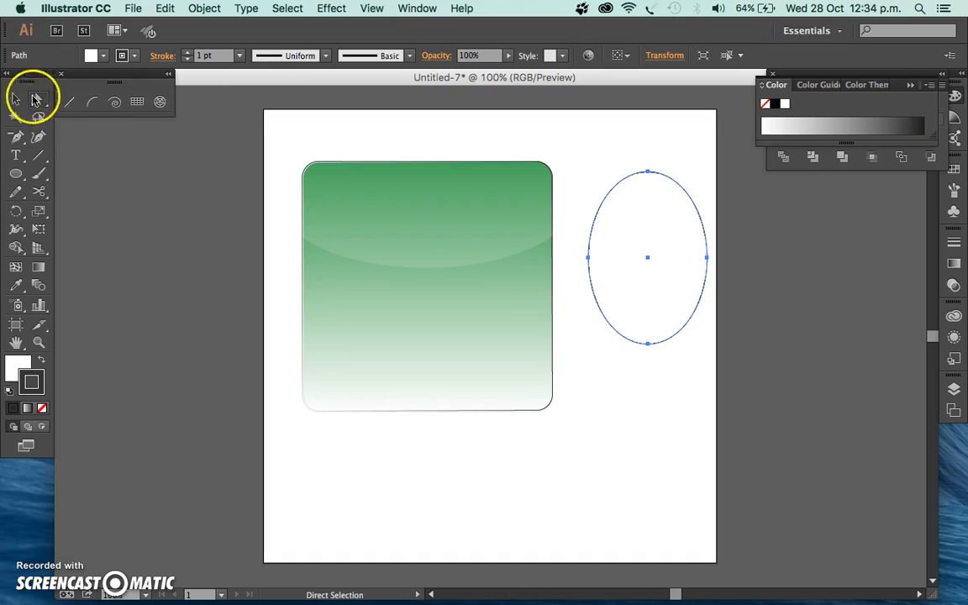
{"action": "left_click", "coordinate": [647, 172]}
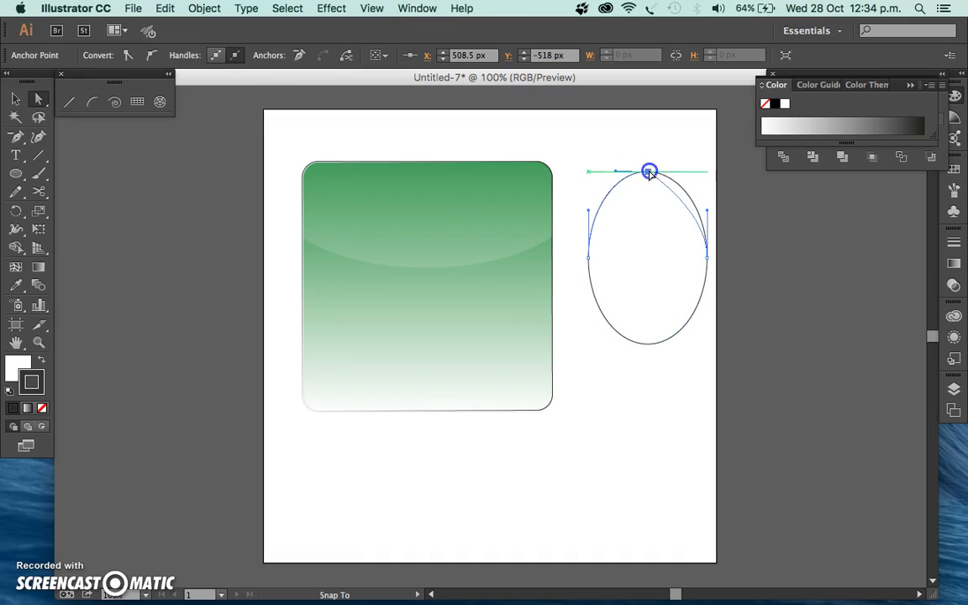
{"action": "mouse_move", "coordinate": [649, 174]}
{"action": "left_mouse_down"}
{"action": "mouse_move", "coordinate": [662, 180]}
{"action": "mouse_move", "coordinate": [649, 171]}
{"action": "left_mouse_up"}
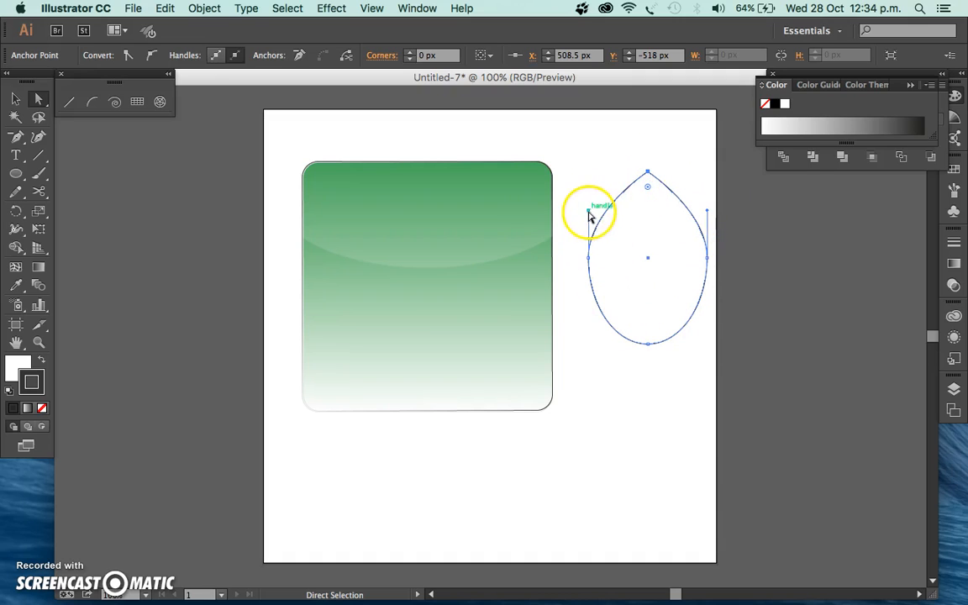
Try converting the shape's left anchor to a corner and moving it upward, and undo these changes.
{"action": "left_click", "coordinate": [587, 258]}
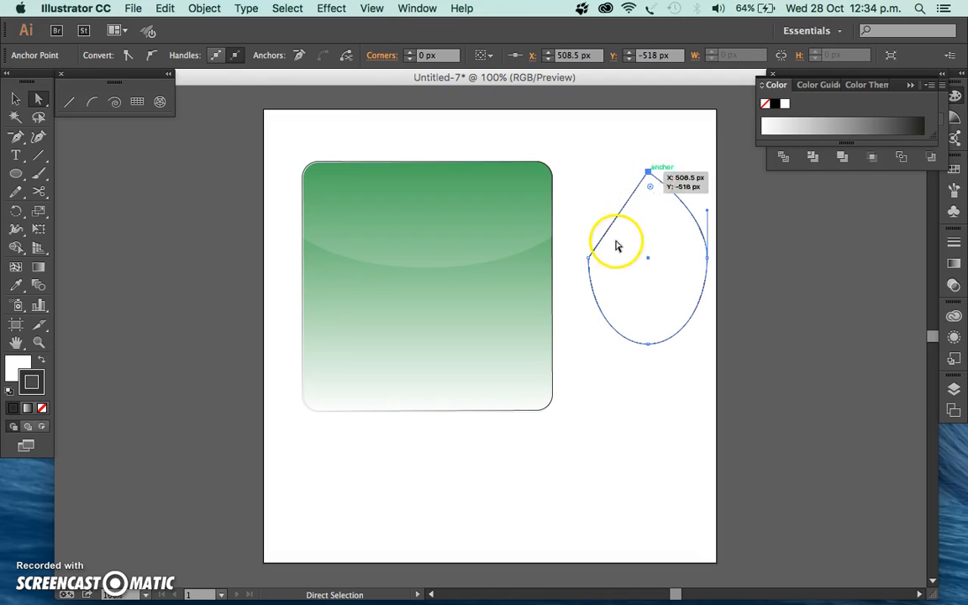
{"action": "left_click_drag", "start_coordinate": [588, 260], "coordinate": [587, 225]}
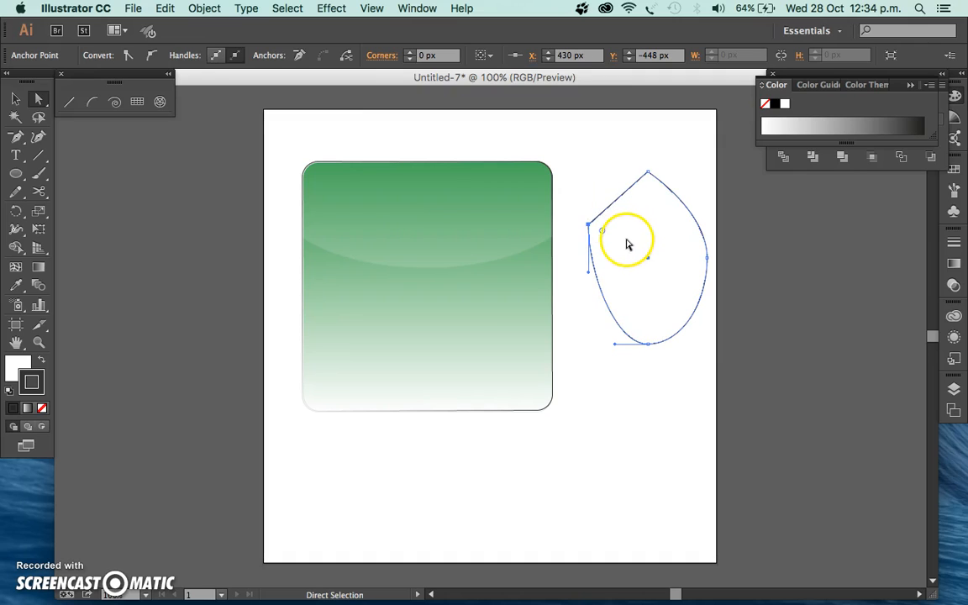
{"action": "key", "text": "super+z"}
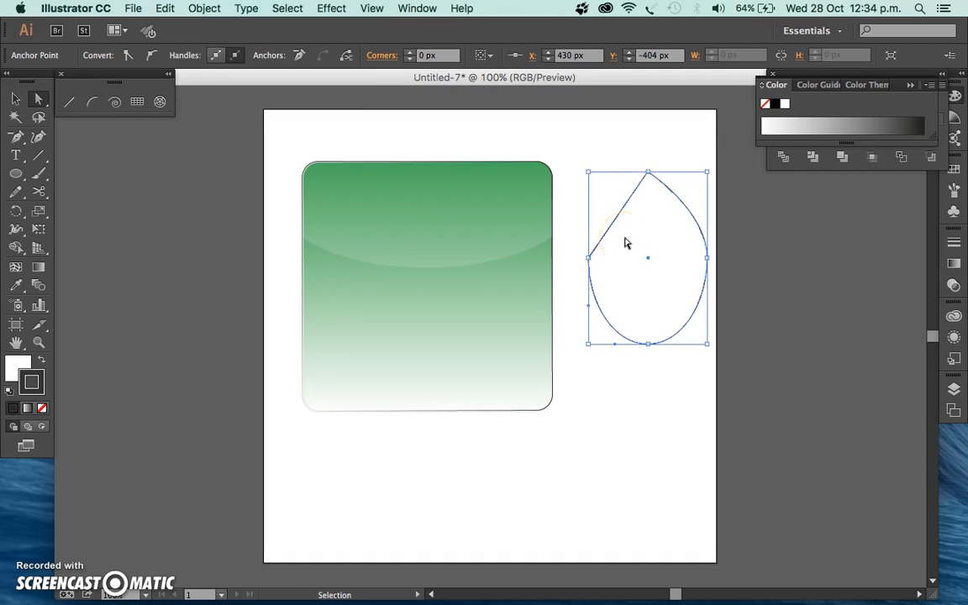
Raise the shape's top corner anchor to form a longer teardrop, and shift the whole shape slightly upward.
{"action": "left_click", "coordinate": [676, 154]}
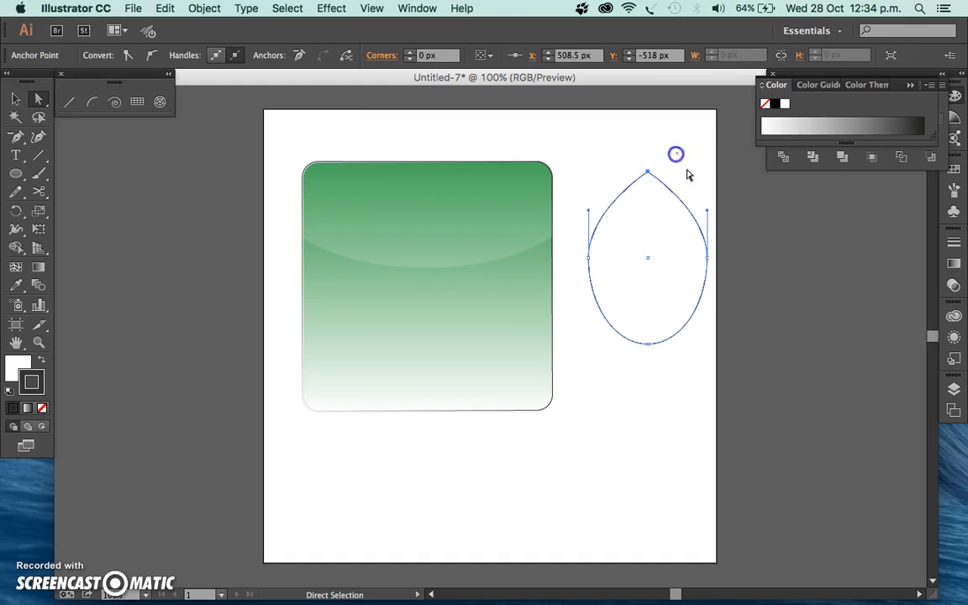
{"action": "left_click", "coordinate": [648, 173]}
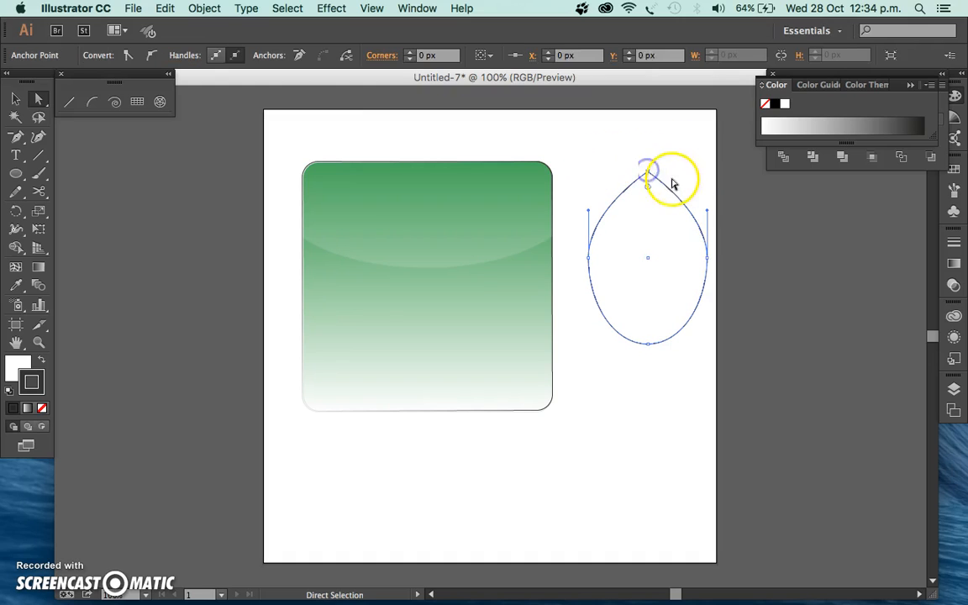
{"action": "left_click_drag", "start_coordinate": [649, 178], "coordinate": [649, 151]}
{"action": "left_click", "coordinate": [685, 370]}
{"action": "left_click", "coordinate": [697, 232]}
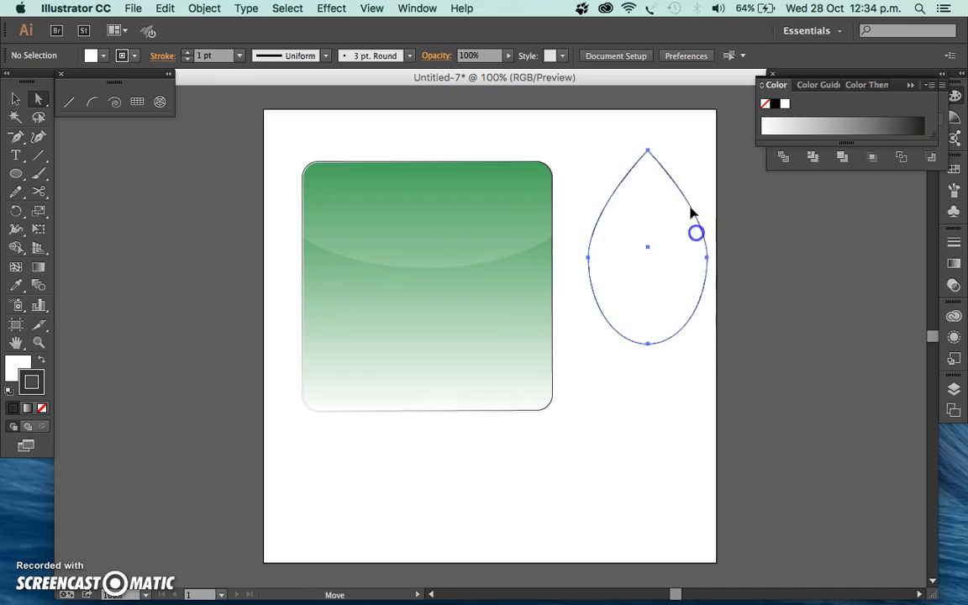
{"action": "left_click_drag", "start_coordinate": [696, 233], "coordinate": [695, 225]}
{"action": "left_click", "coordinate": [597, 346]}
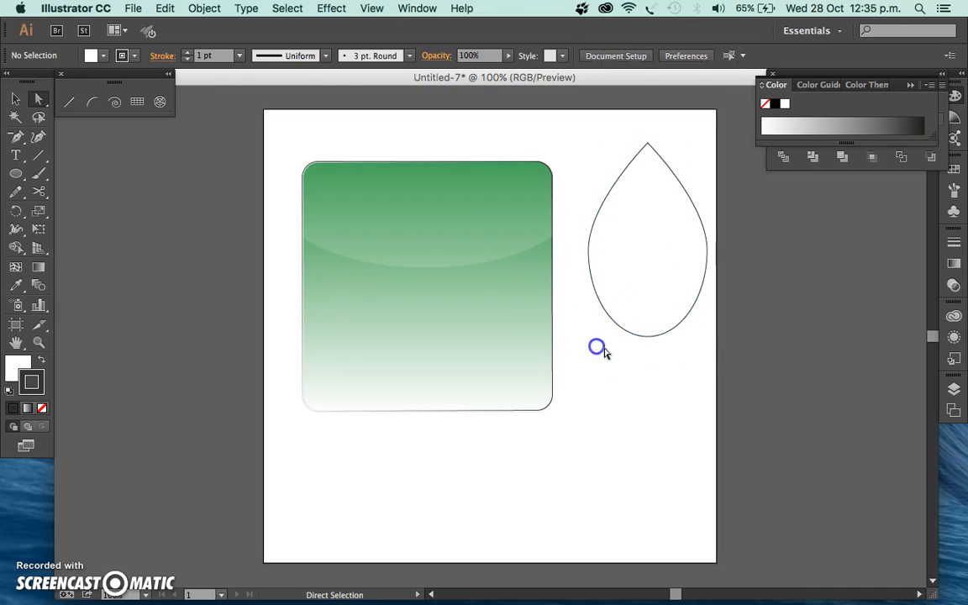
Try stretching the handle of the teardrop's bottom anchor out over the green square, and undo it.
{"action": "left_click", "coordinate": [644, 339]}
{"action": "left_click_drag", "start_coordinate": [643, 339], "coordinate": [624, 353]}
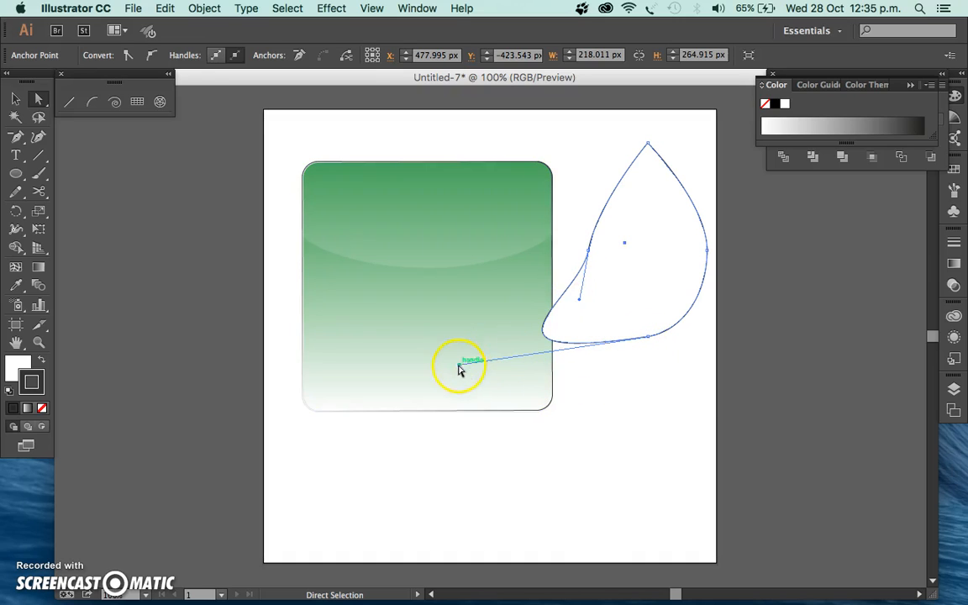
{"action": "key", "text": "super+z"}
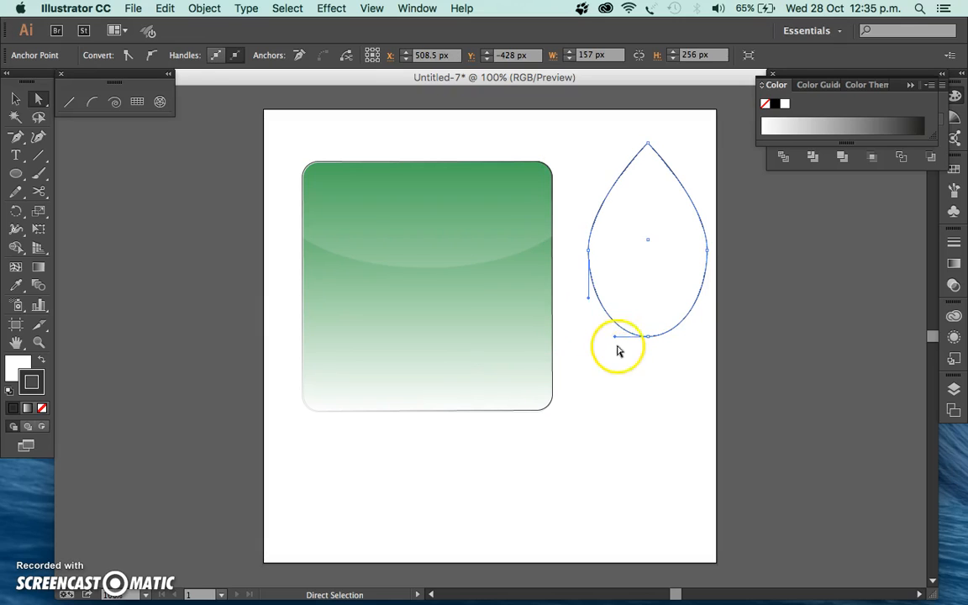
Move the teardrop to the centre of the green rounded square and expand Layer 1 to list its objects.
{"action": "left_click", "coordinate": [19, 101]}
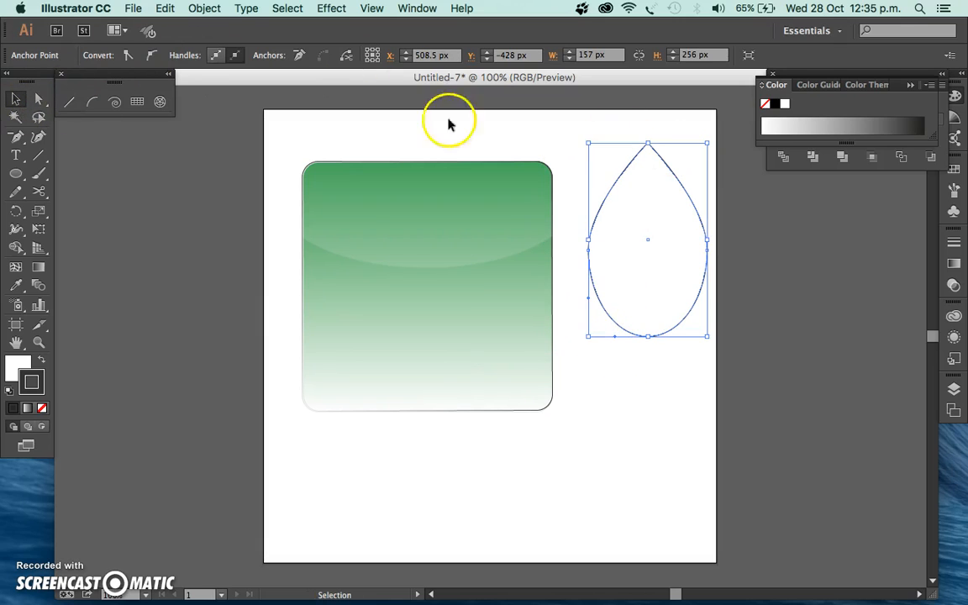
{"action": "left_click_drag", "start_coordinate": [633, 164], "coordinate": [403, 213]}
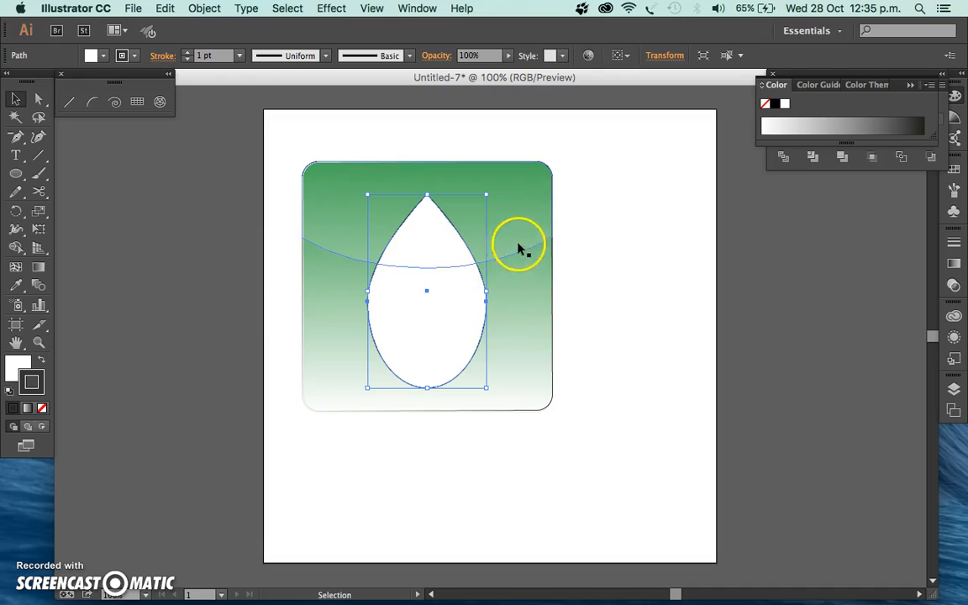
{"action": "left_click", "coordinate": [954, 391]}
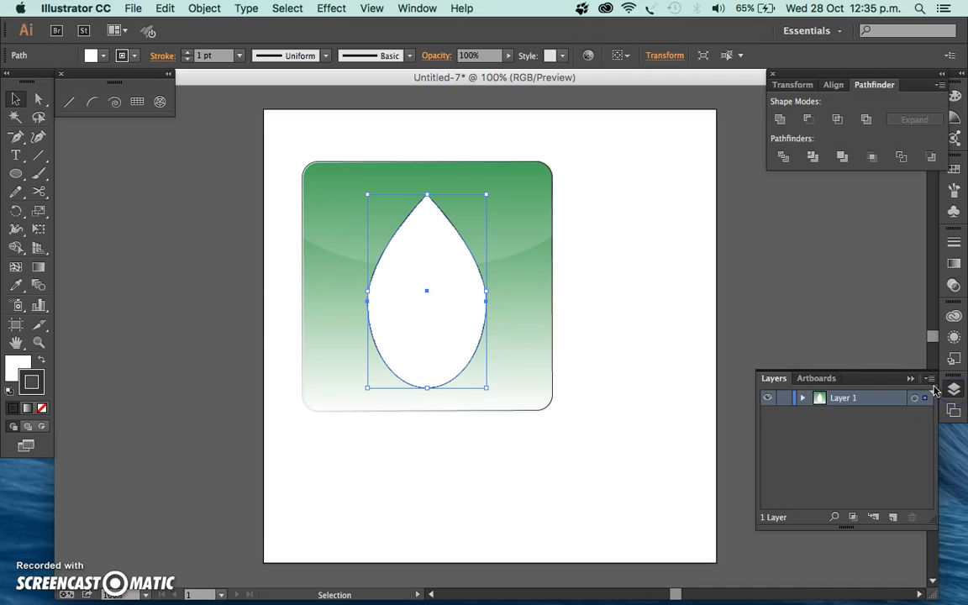
{"action": "left_click", "coordinate": [803, 399]}
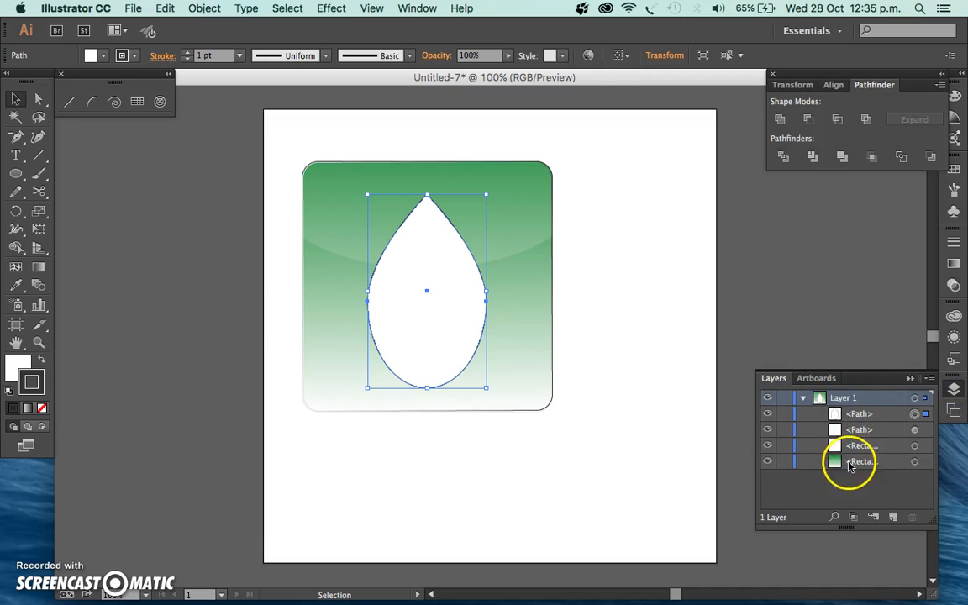
{"action": "left_click", "coordinate": [857, 429]}
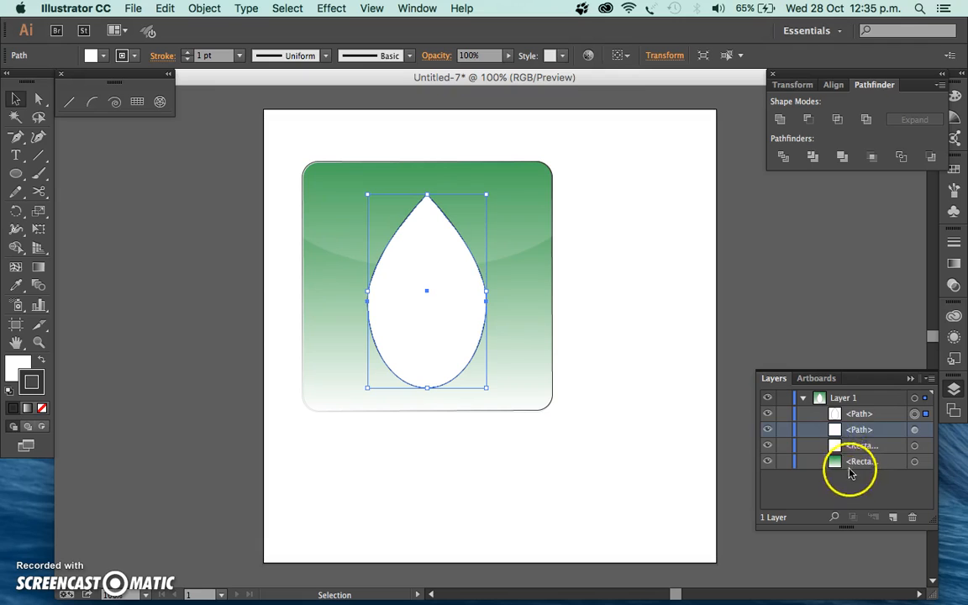
{"action": "left_click", "coordinate": [843, 399]}
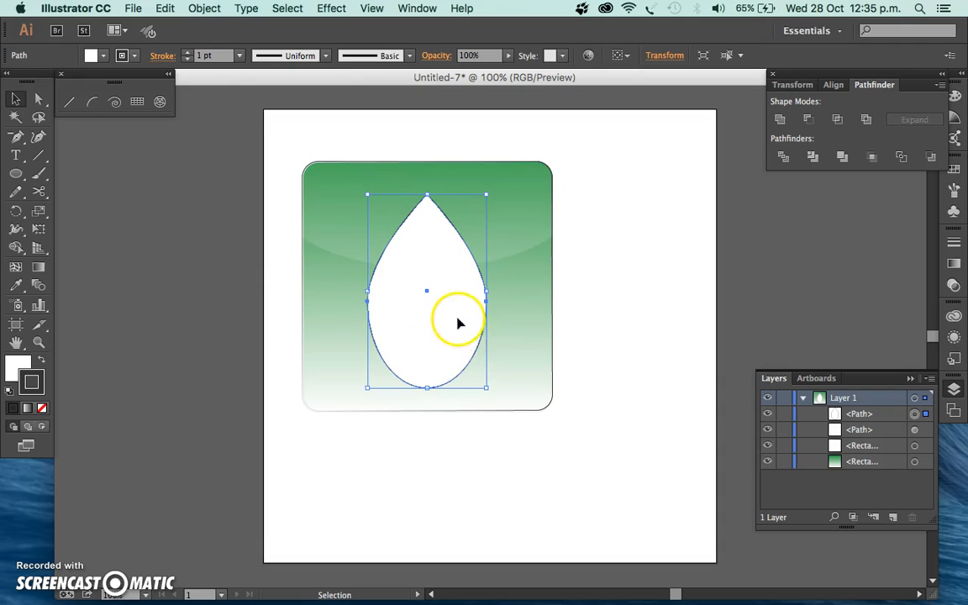
Remove the stroke from the white teardrop and deselect it.
{"action": "double_click", "coordinate": [42, 386]}
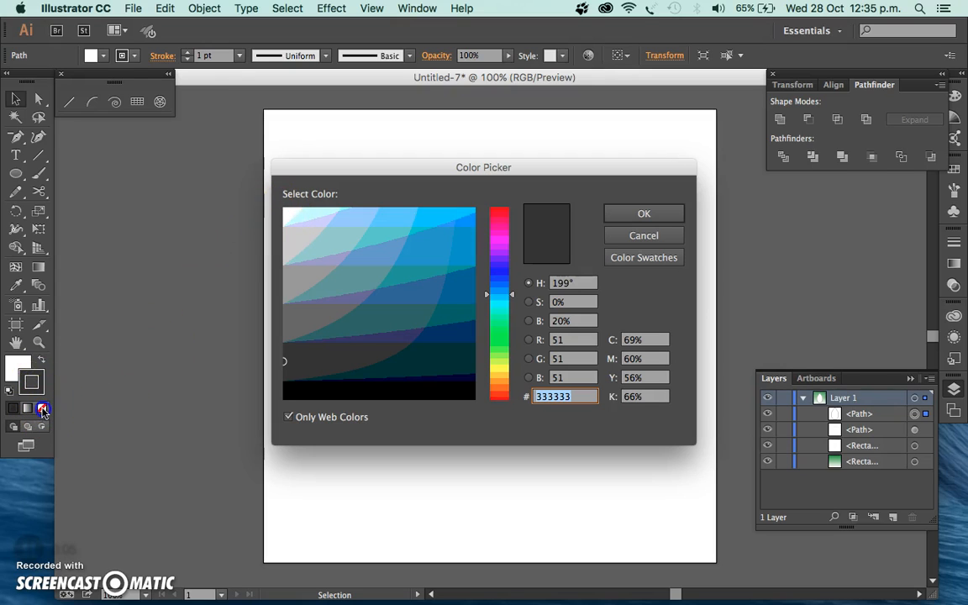
{"action": "left_click", "coordinate": [644, 236]}
{"action": "left_click", "coordinate": [42, 385]}
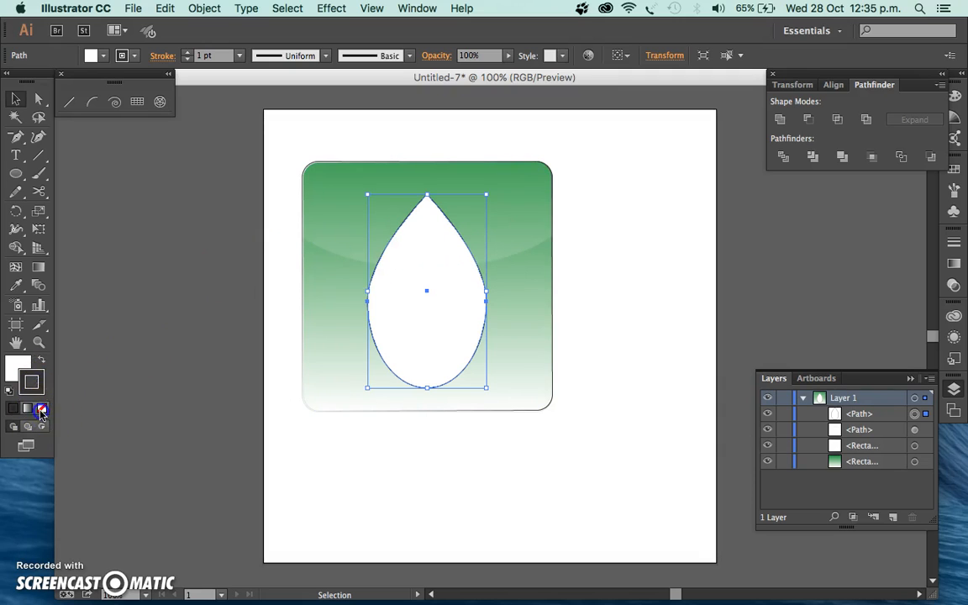
{"action": "left_click", "coordinate": [42, 408]}
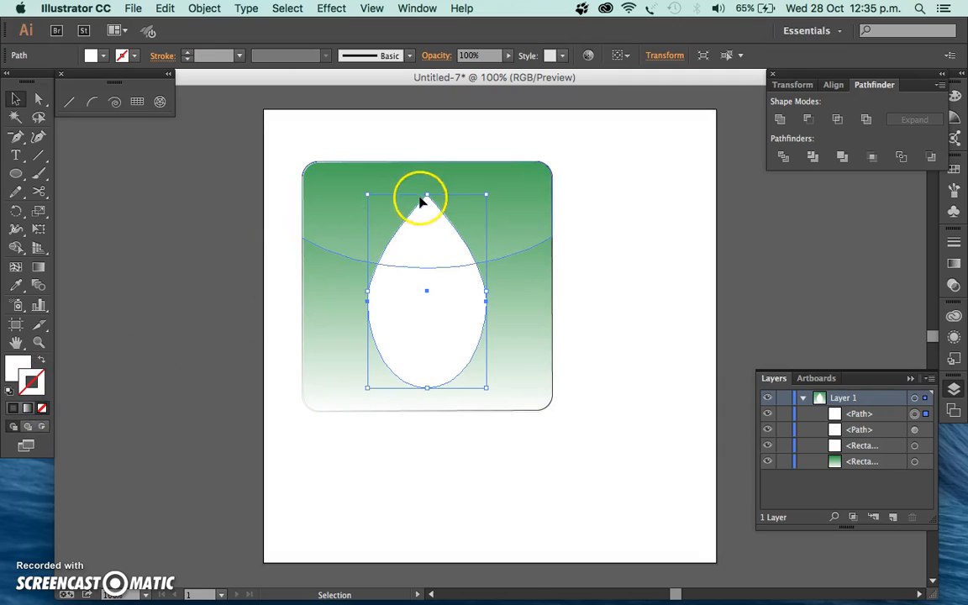
{"action": "left_click", "coordinate": [393, 470]}
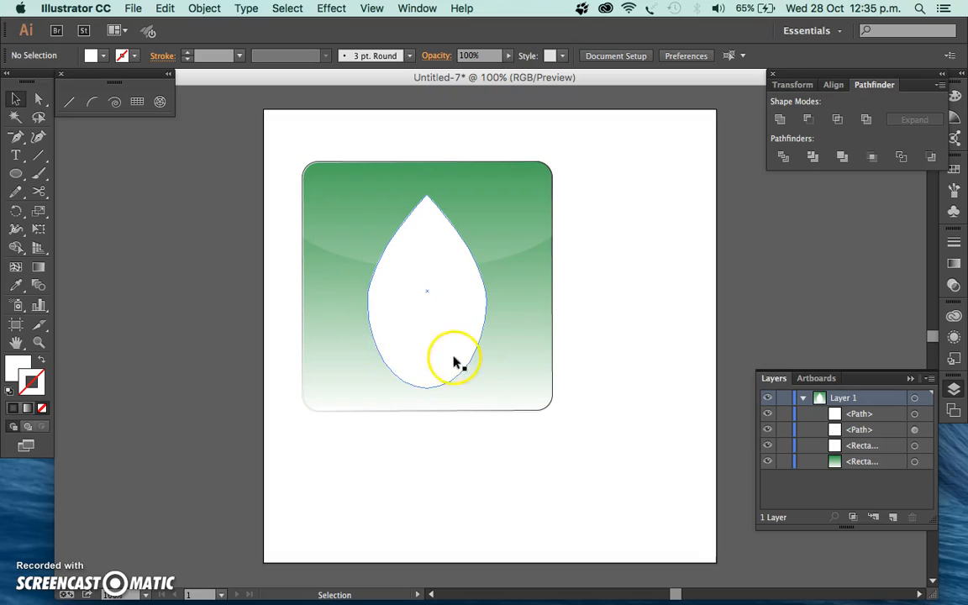
Start a Drop Shadow effect on the white teardrop and preview it on the artwork.
{"action": "left_click", "coordinate": [402, 290]}
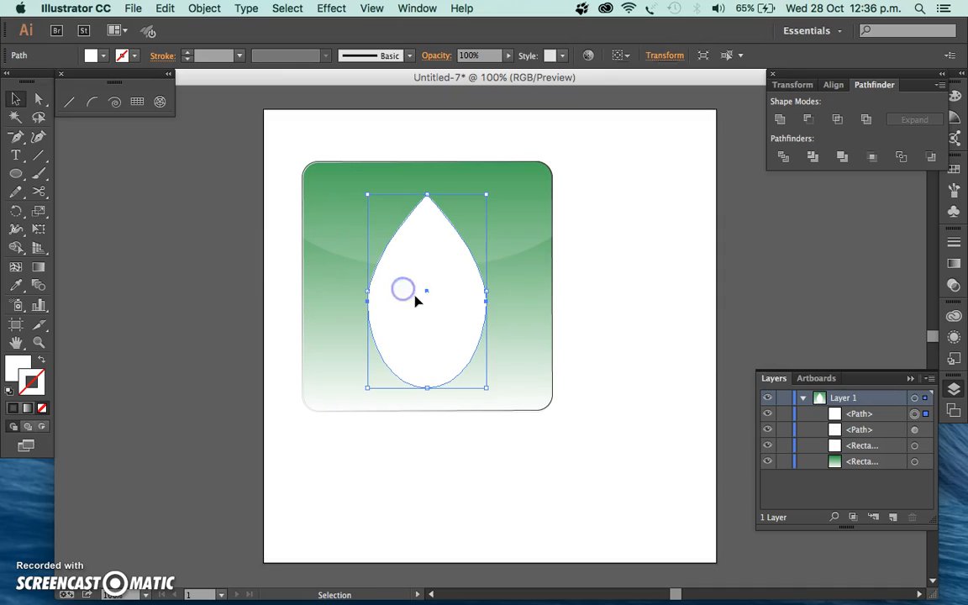
{"action": "left_click", "coordinate": [418, 8]}
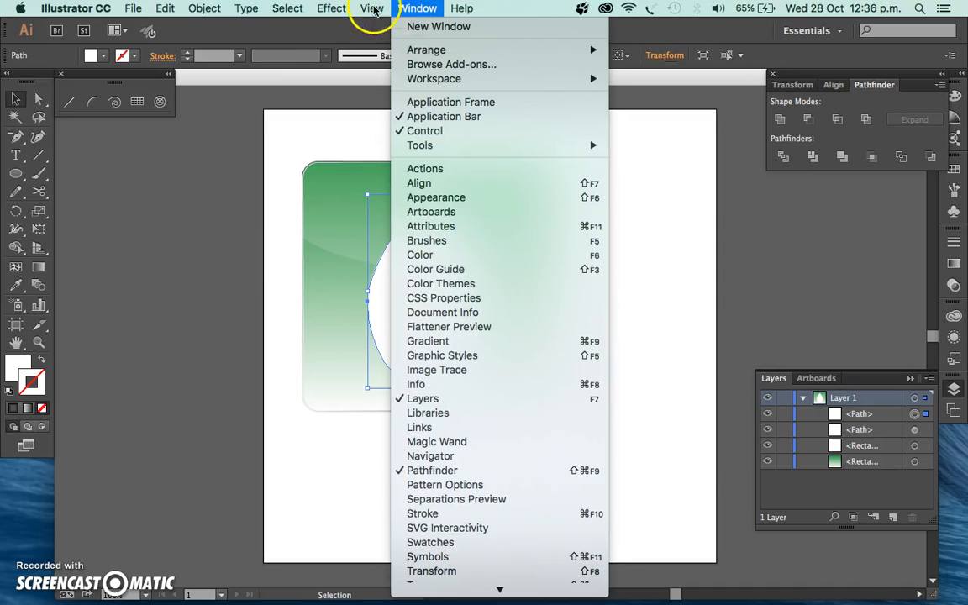
{"action": "mouse_move", "coordinate": [346, 11]}
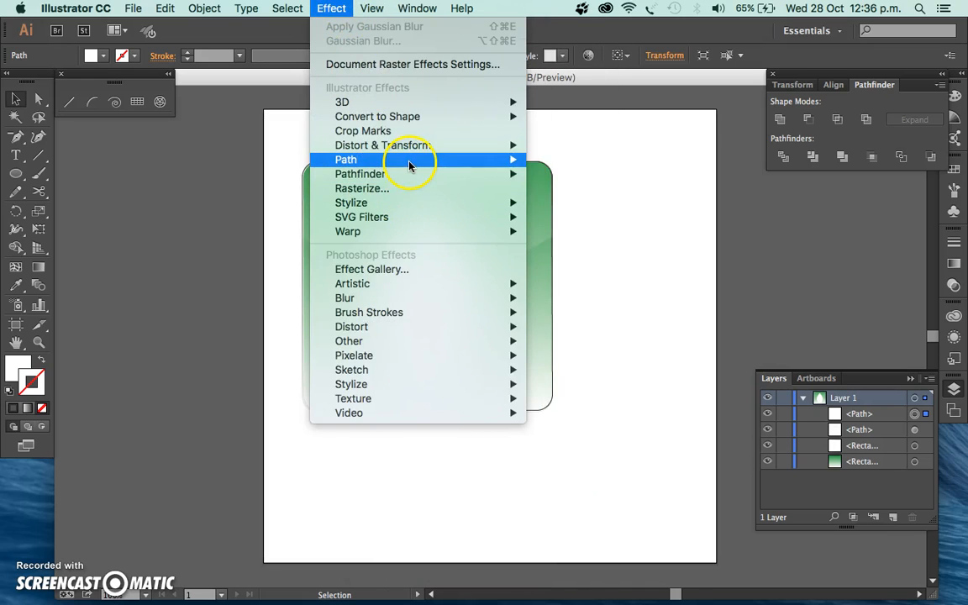
{"action": "mouse_move", "coordinate": [455, 203]}
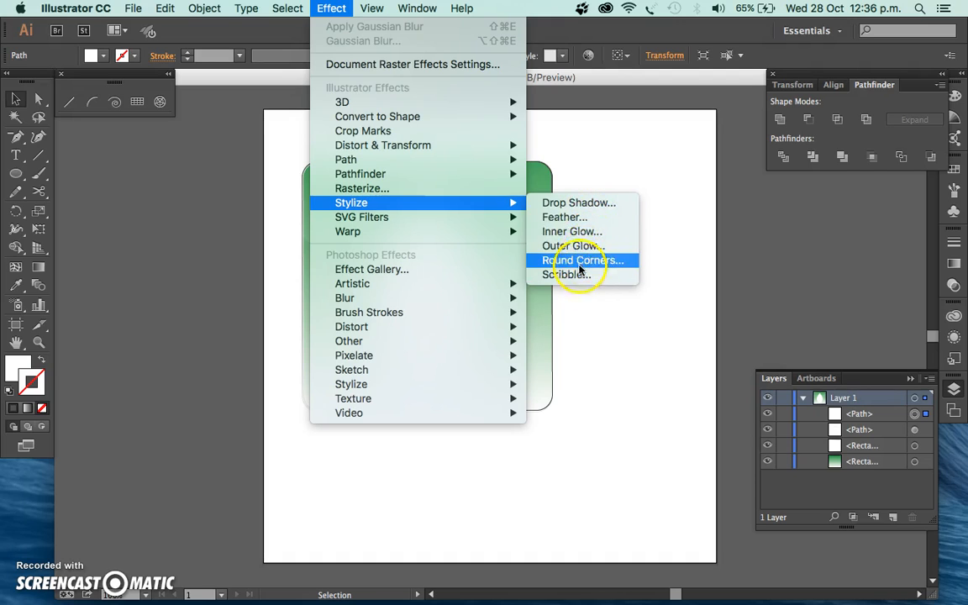
{"action": "left_click", "coordinate": [591, 207]}
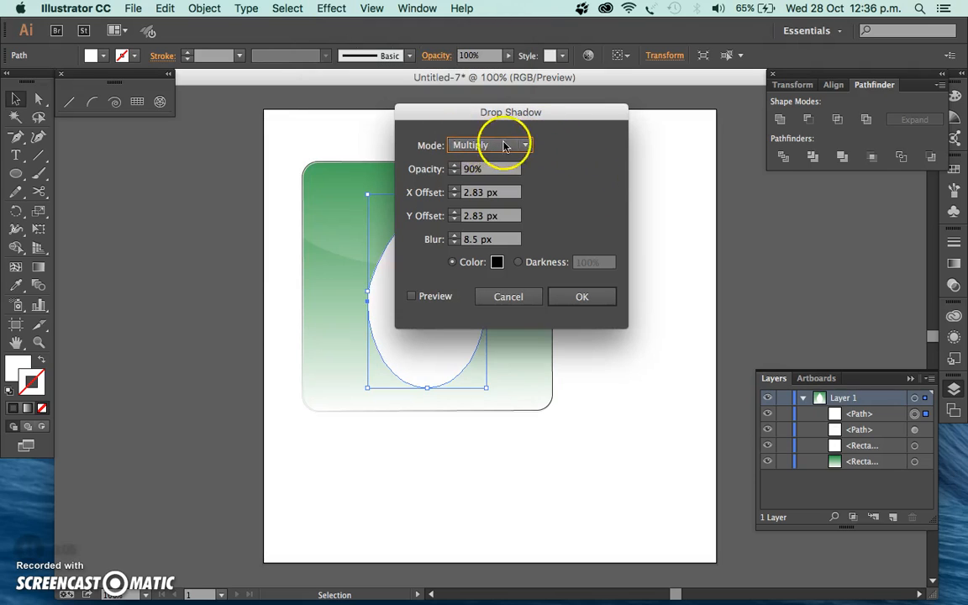
{"action": "left_click_drag", "start_coordinate": [514, 116], "coordinate": [669, 136]}
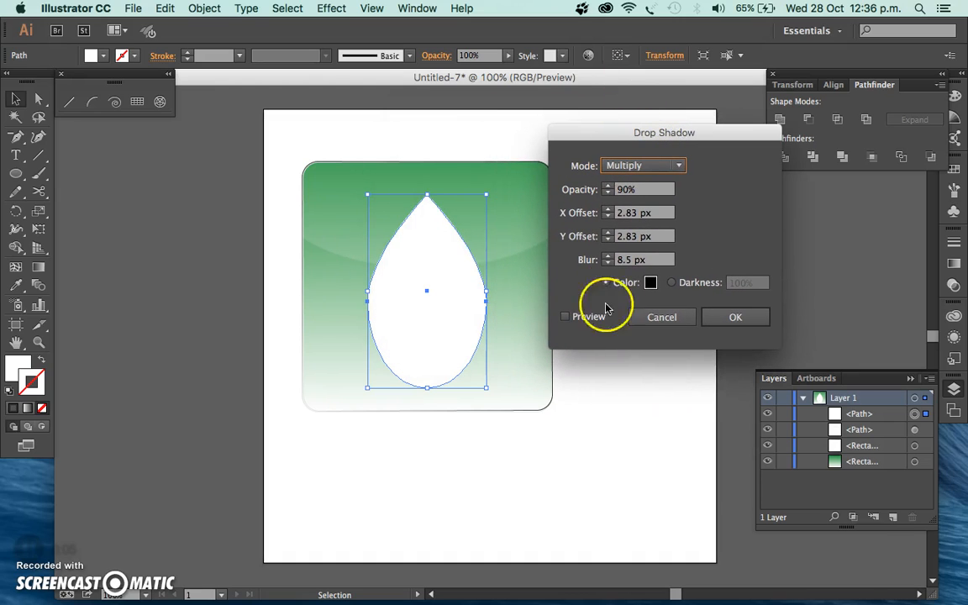
{"action": "left_click", "coordinate": [566, 318]}
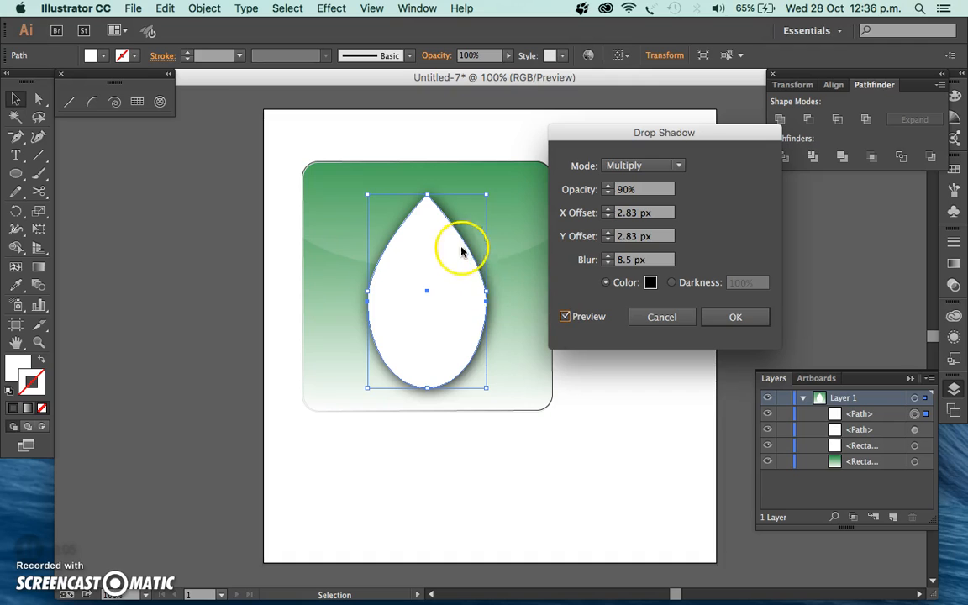
Set the shadow's X offset to -1 px and blur to 7 px, keep its colour black, apply the effect and deselect the teardrop.
{"action": "left_click", "coordinate": [611, 189]}
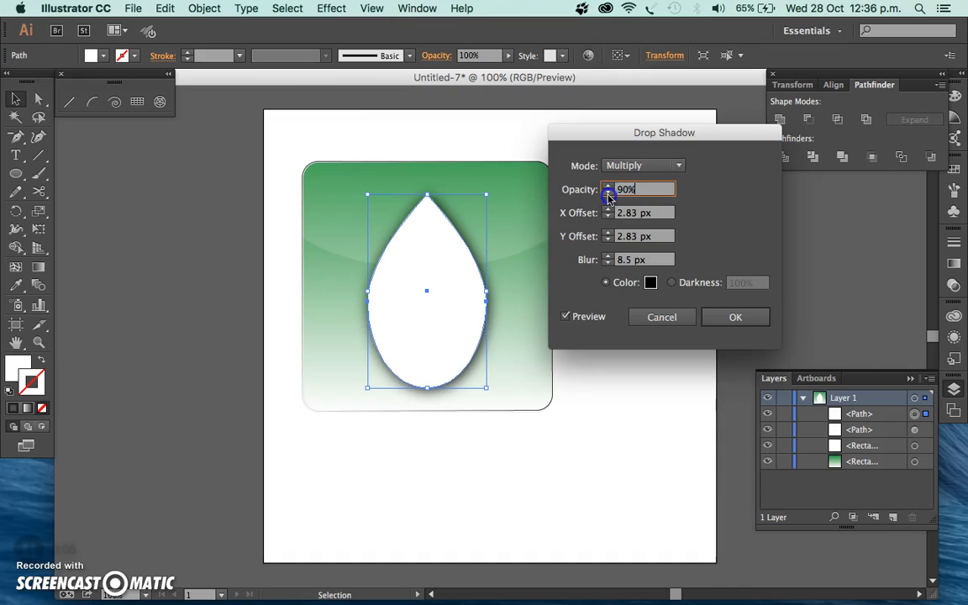
{"action": "left_click", "coordinate": [638, 213]}
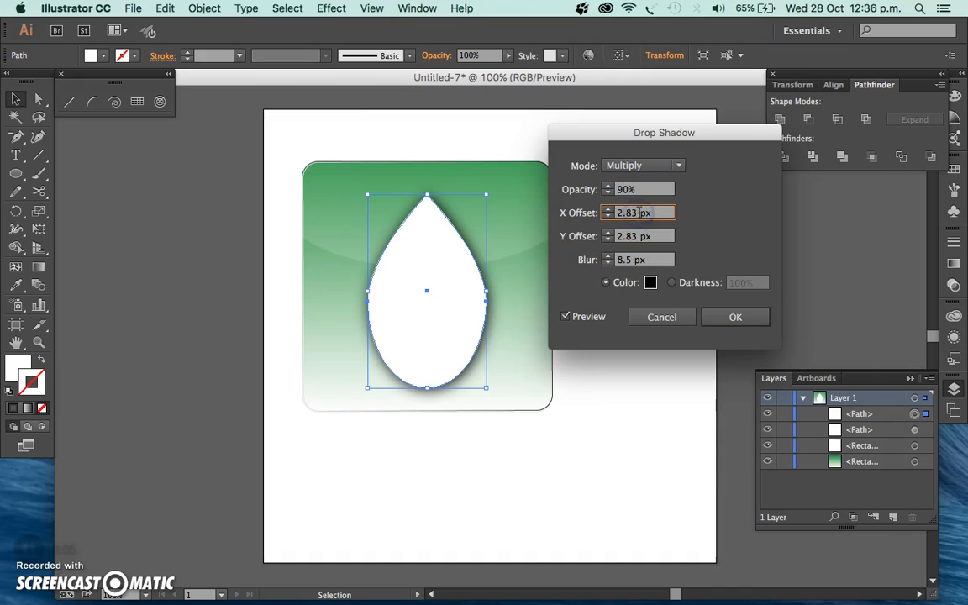
{"action": "left_click", "coordinate": [609, 217]}
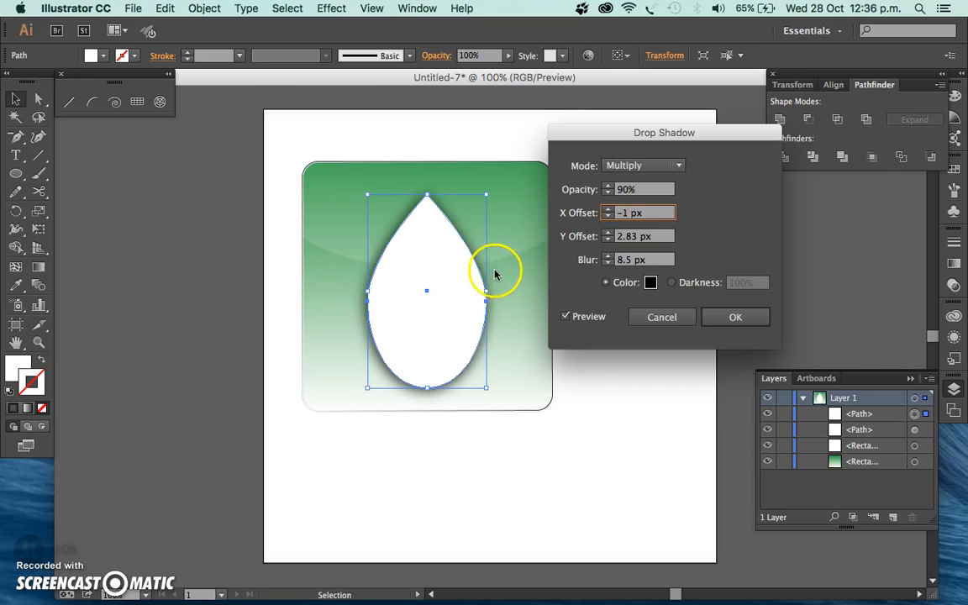
{"action": "left_click", "coordinate": [607, 257]}
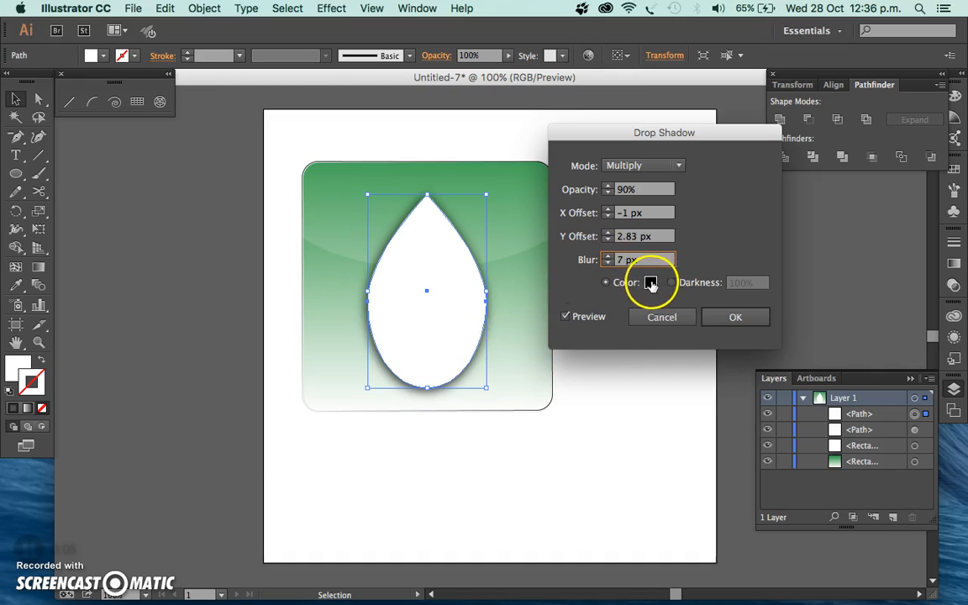
{"action": "left_click", "coordinate": [652, 283]}
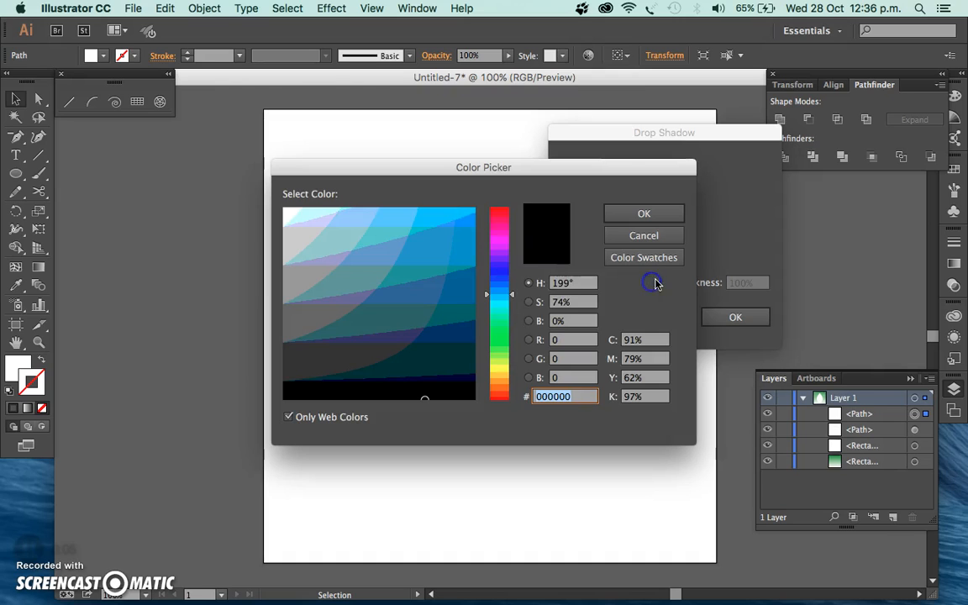
{"action": "left_click", "coordinate": [644, 215]}
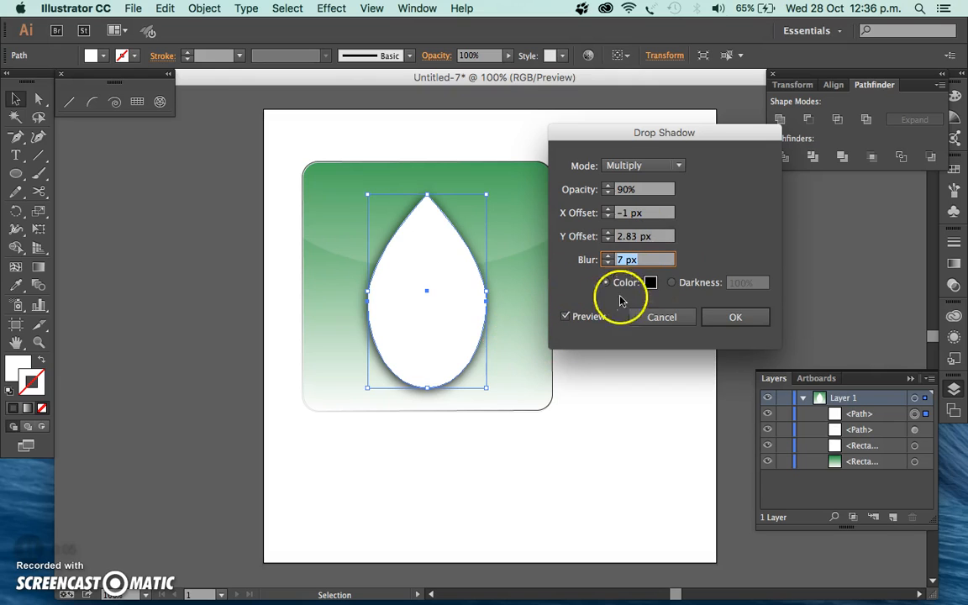
{"action": "left_click", "coordinate": [735, 317]}
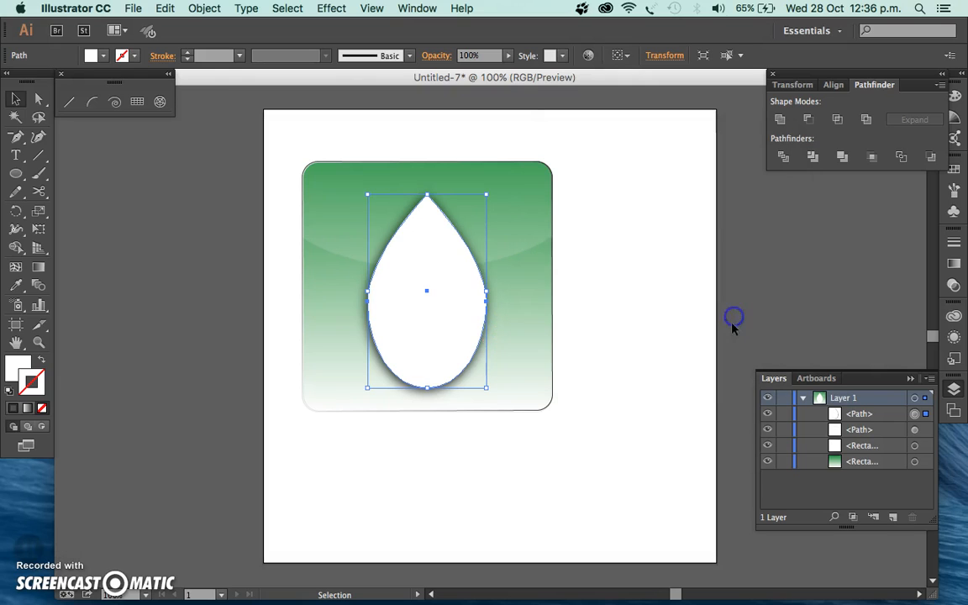
{"action": "left_click", "coordinate": [586, 298]}
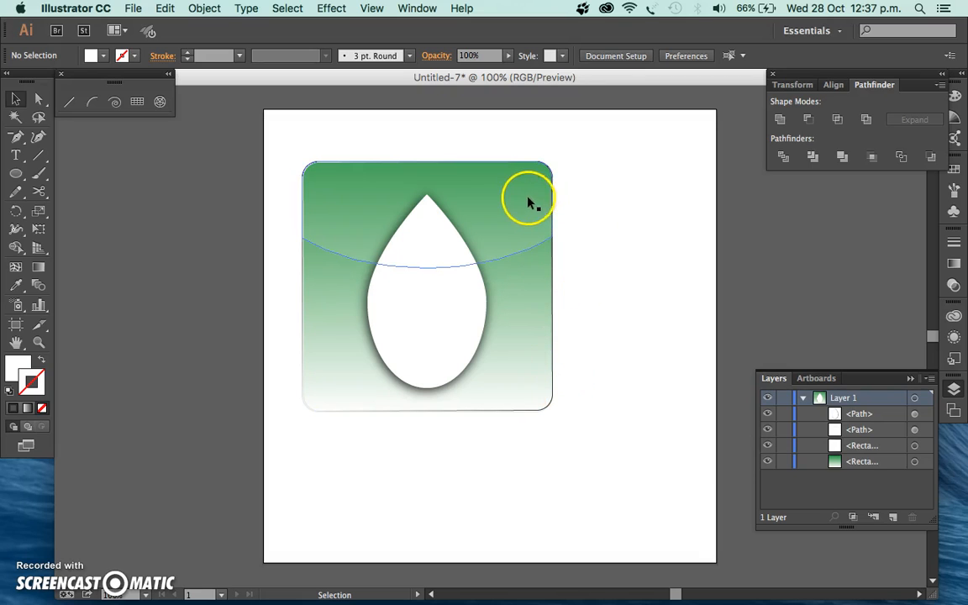
Draw a small white circle beside the green square and move it into the square's upper-right corner area.
{"action": "left_click_drag", "start_coordinate": [15, 179], "coordinate": [77, 210]}
{"action": "mouse_move", "coordinate": [579, 179]}
{"action": "left_mouse_down"}
{"action": "mouse_move", "coordinate": [606, 212]}
{"action": "mouse_move", "coordinate": [602, 205]}
{"action": "left_mouse_up"}
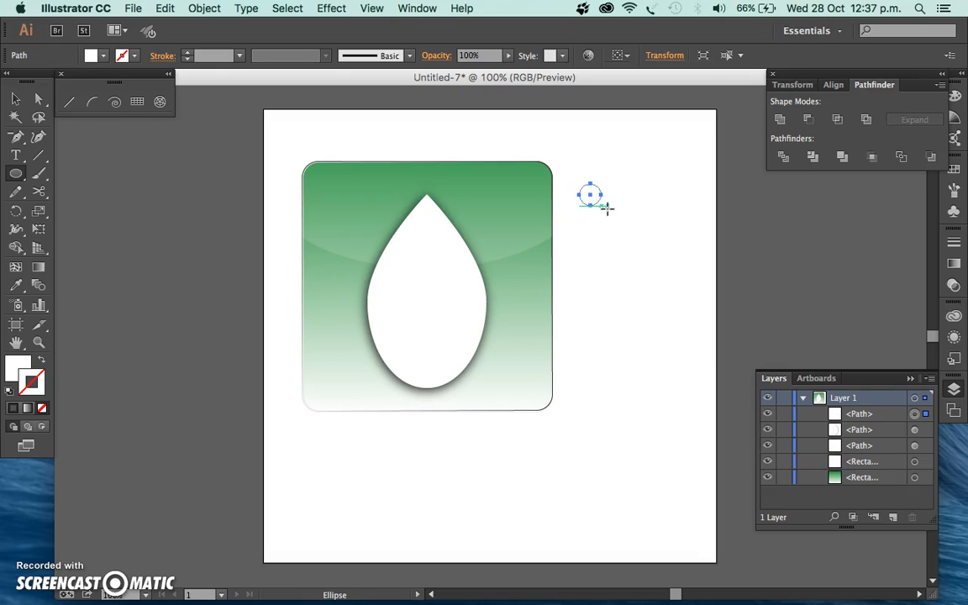
{"action": "key", "text": "v"}
{"action": "left_click", "coordinate": [591, 200]}
{"action": "left_click_drag", "start_coordinate": [591, 200], "coordinate": [528, 203]}
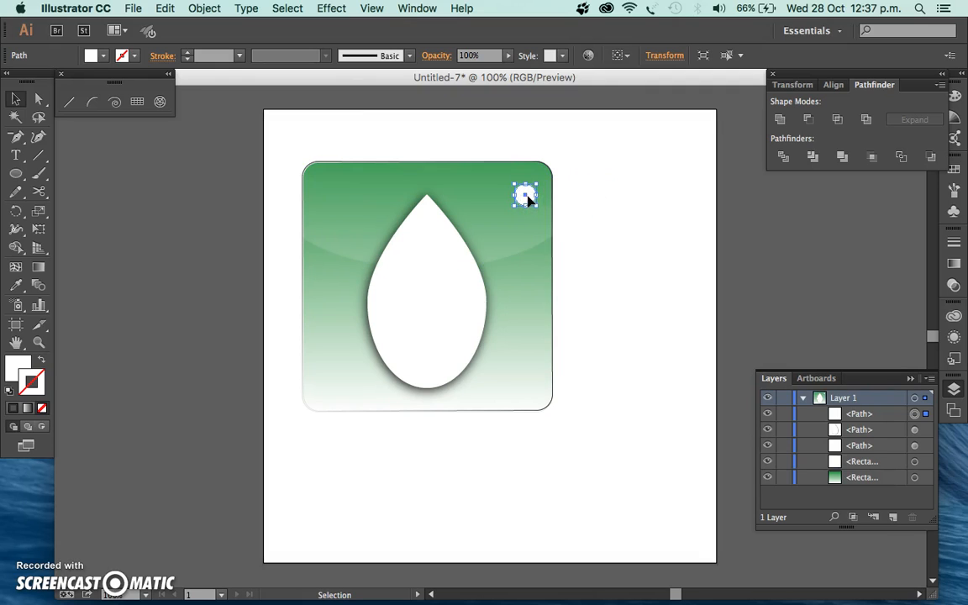
Add a second, smaller white circle just above and left of the first one, and deselect it.
{"action": "left_click_drag", "start_coordinate": [530, 201], "coordinate": [509, 179]}
{"action": "left_click", "coordinate": [604, 188]}
{"action": "left_click", "coordinate": [592, 199]}
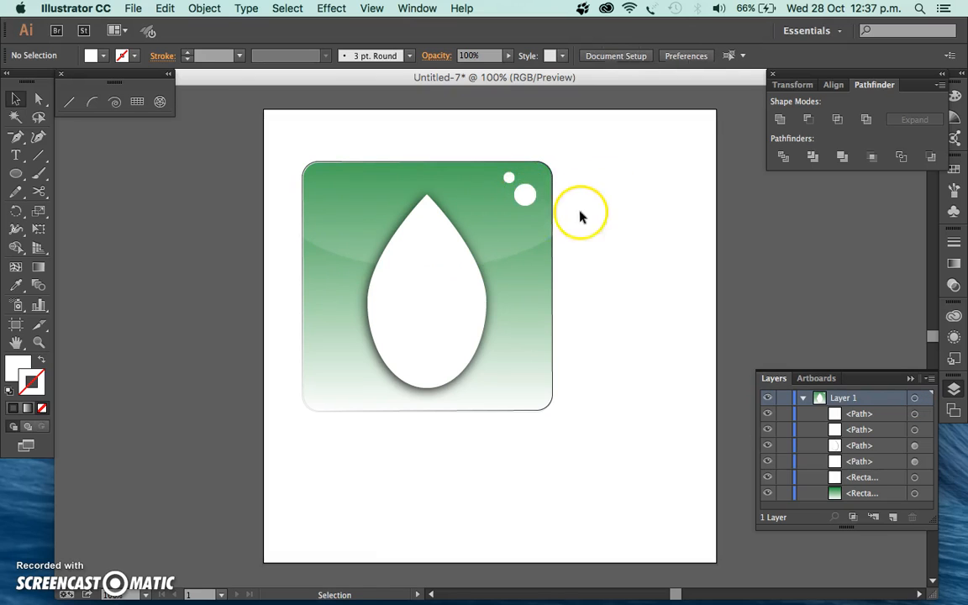
Reduce the opacity of both small white circles to 15% and deselect them.
{"action": "left_click", "coordinate": [527, 195]}
{"action": "left_click", "coordinate": [511, 177], "text": "shift"}
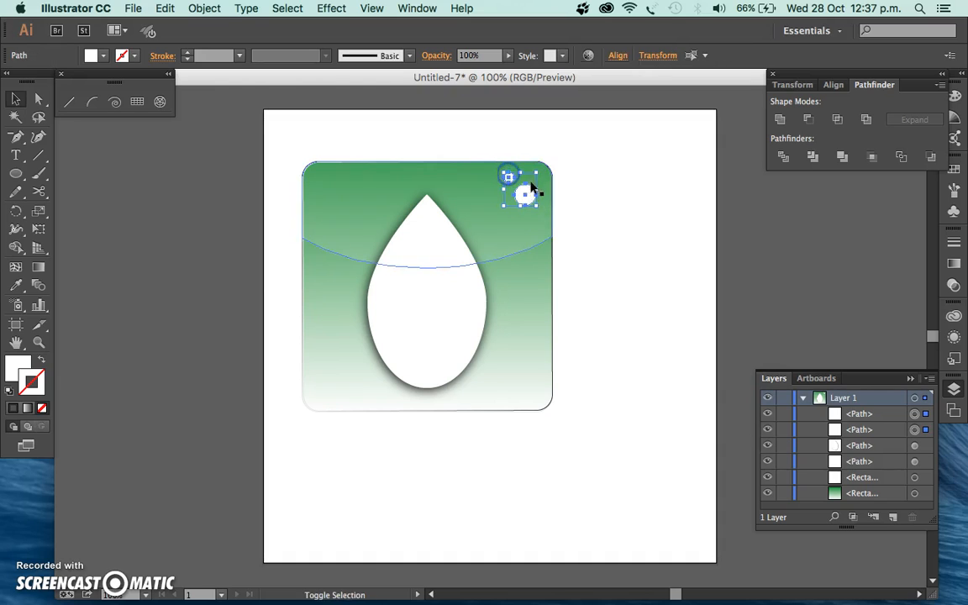
{"action": "left_click", "coordinate": [954, 286]}
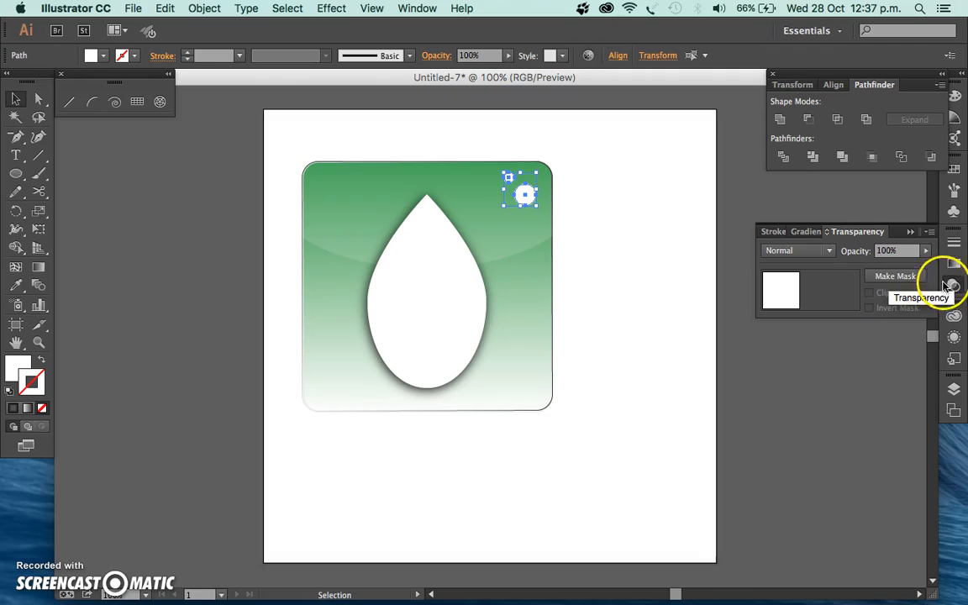
{"action": "left_click_drag", "start_coordinate": [925, 250], "coordinate": [874, 265]}
{"action": "left_click", "coordinate": [627, 234]}
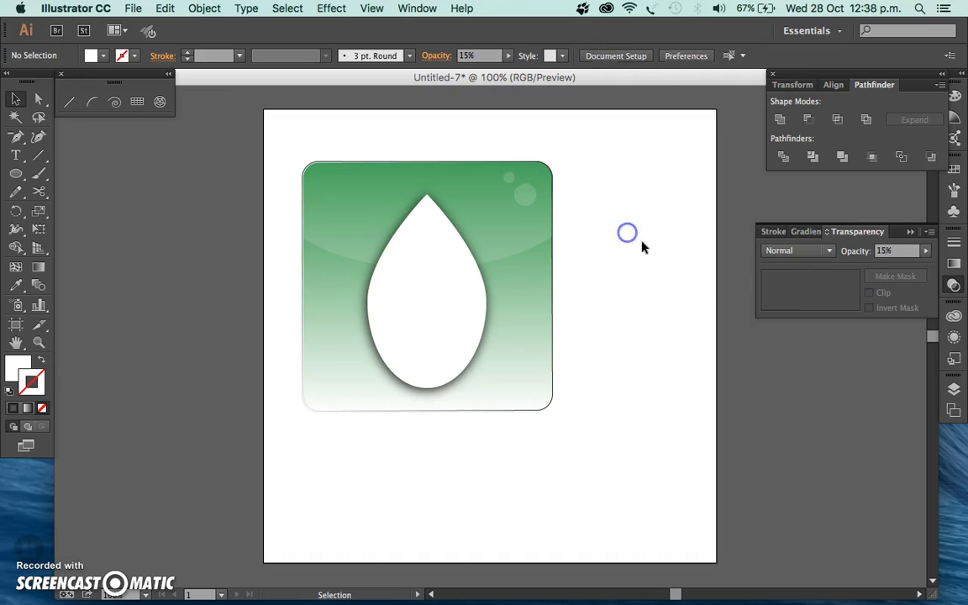